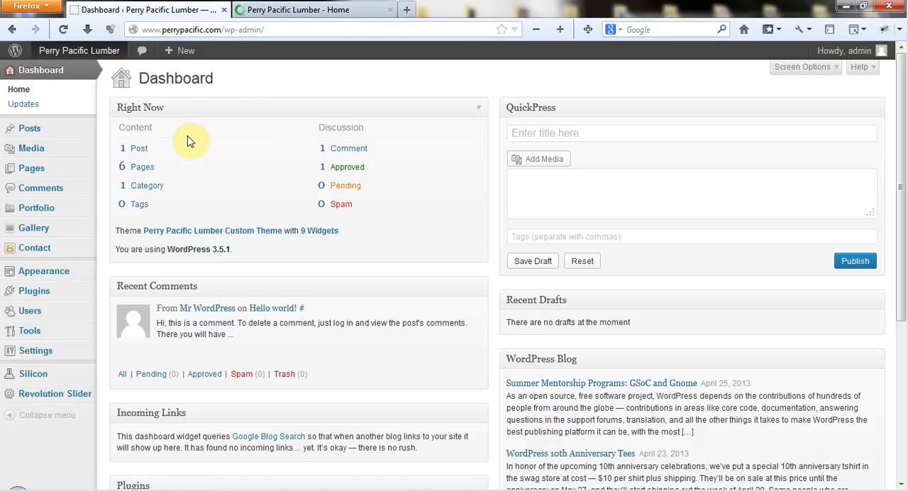
Step: Open the Menus page in the site's Appearance settings
scroll(71, 172, "down", 3)
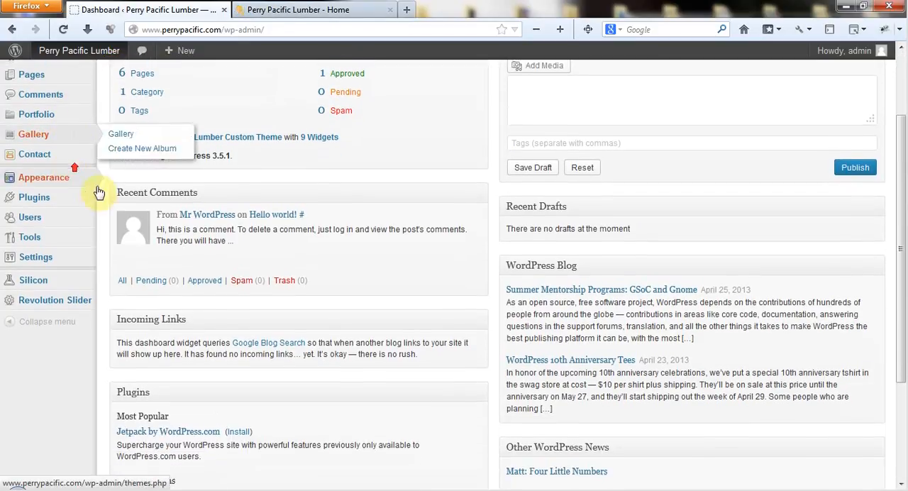
mouse_move(39, 179)
scroll(37, 197, "up", 1)
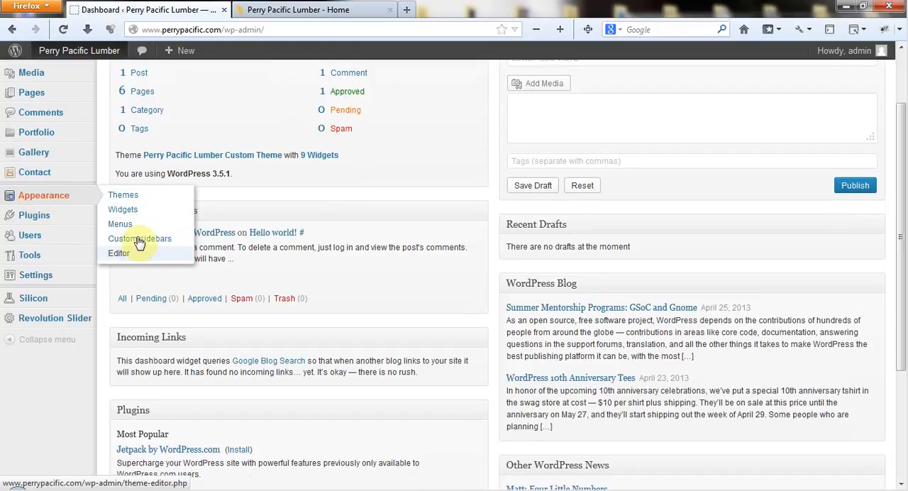
left_click(165, 228)
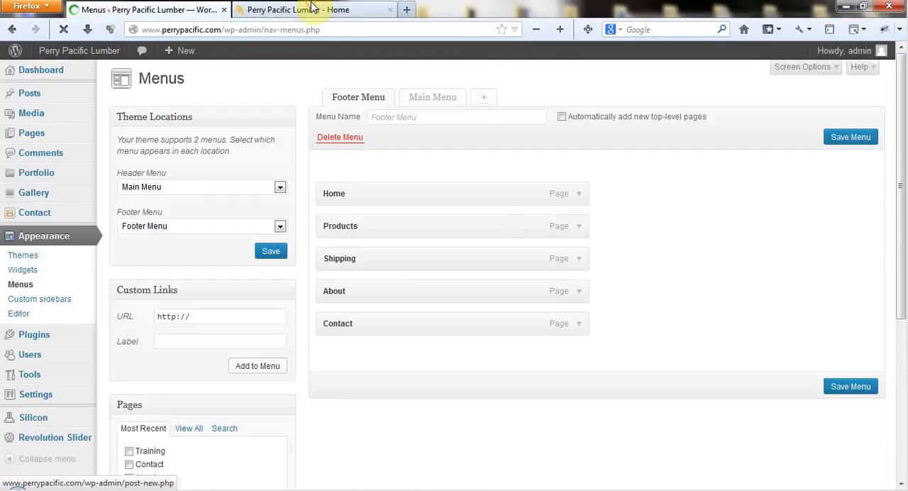
Step: Examine the header navigation and footer links on the live Perry Pacific Lumber home page
left_click(298, 9)
scroll(809, 107, "down", 2)
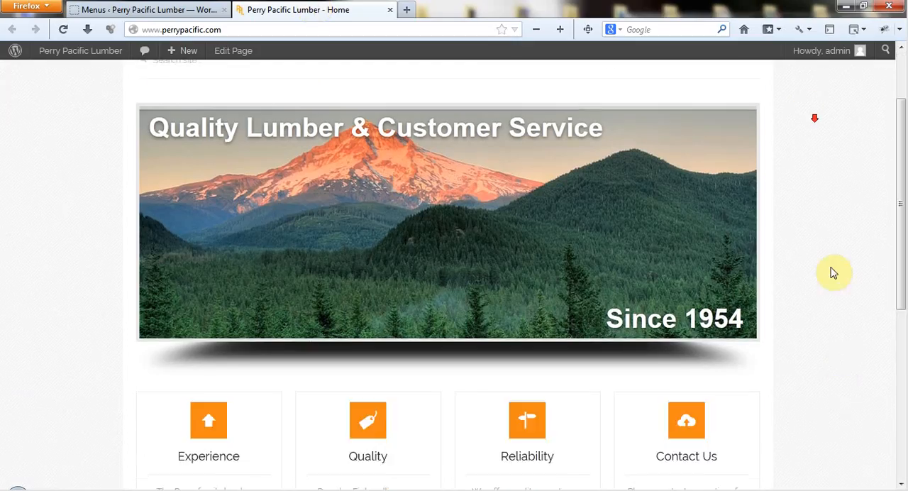
scroll(827, 395, "down", 4)
scroll(783, 448, "up", 1)
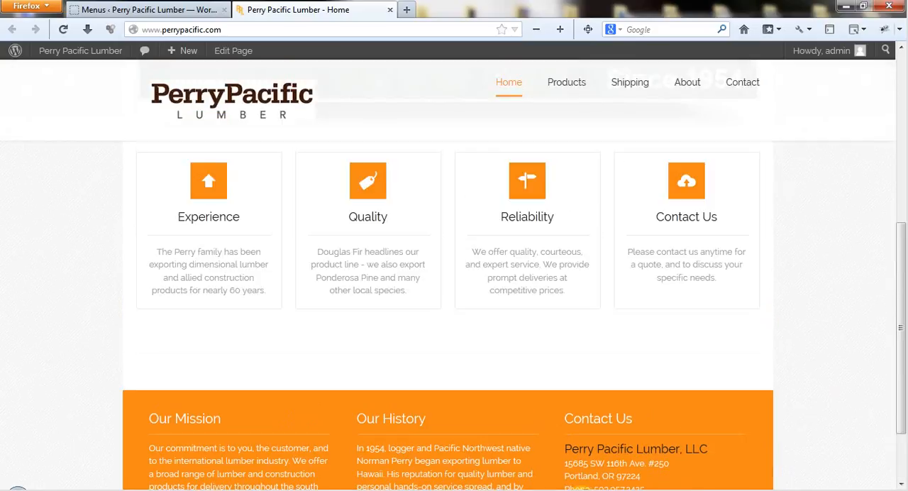
scroll(591, 418, "down", 2)
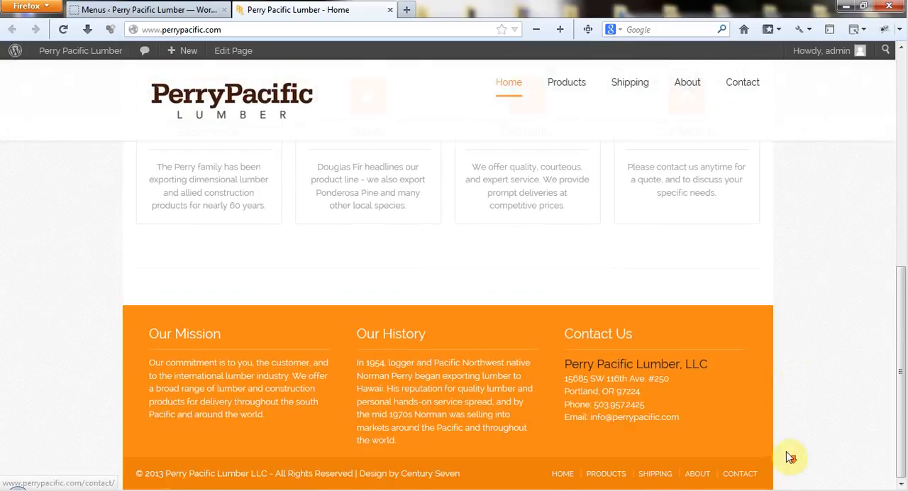
scroll(648, 217, "up", 6)
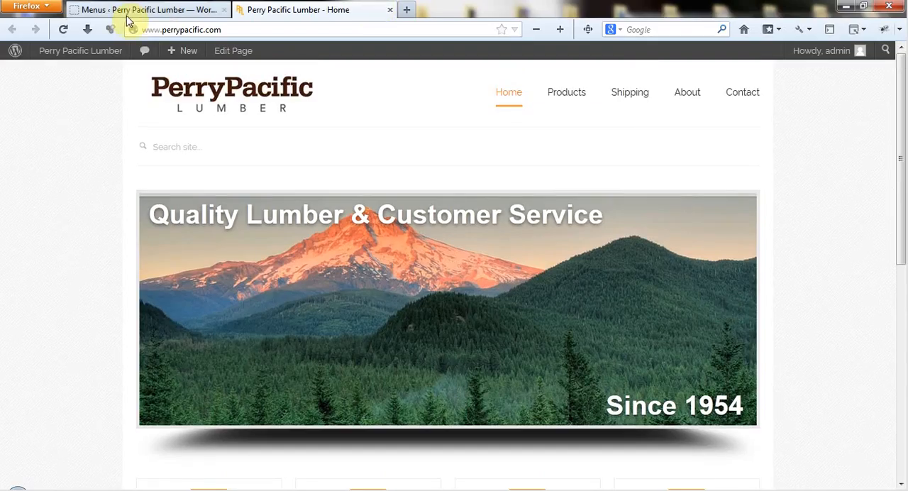
Step: Return to the Menus admin page and open the Main Menu for editing
left_click(125, 12)
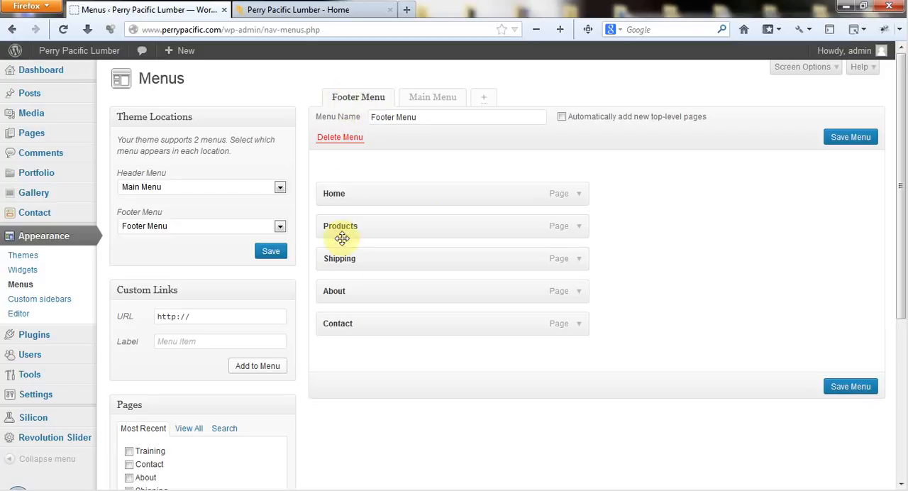
left_click(420, 97)
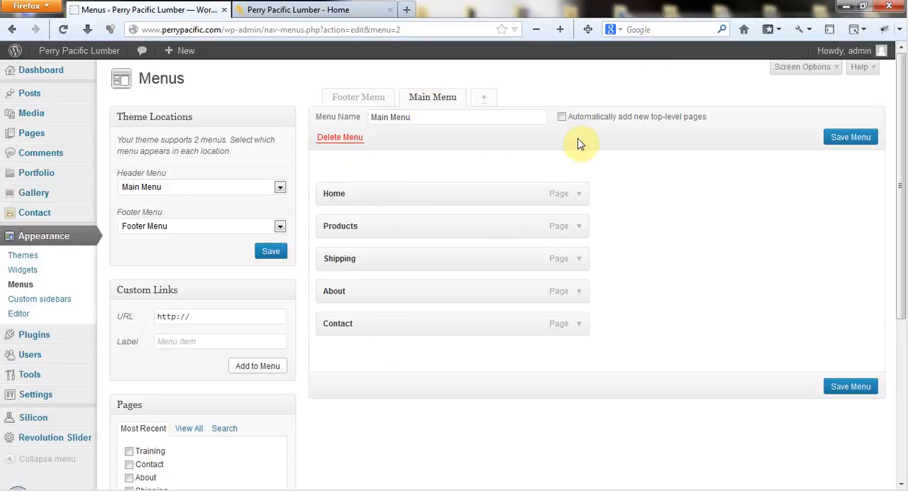
Step: Compare the most recent pages with the full list of pages available to add to the menu
scroll(624, 184, "down", 2)
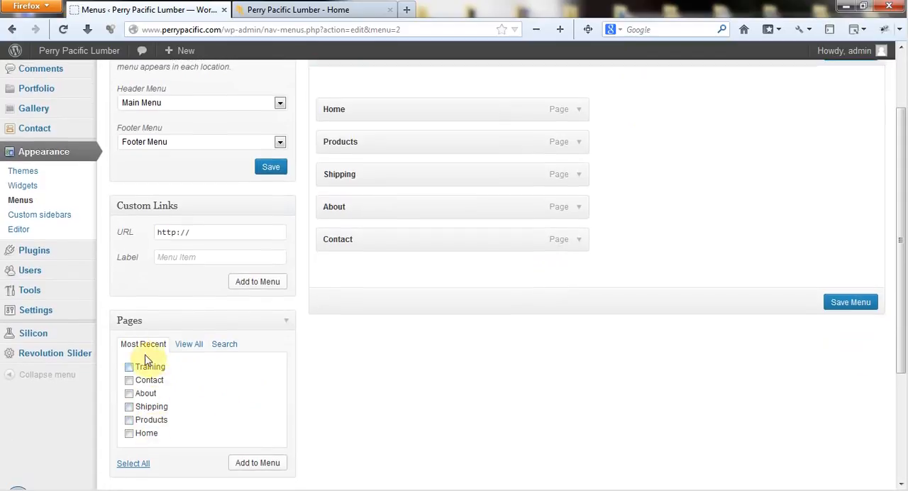
left_click(185, 344)
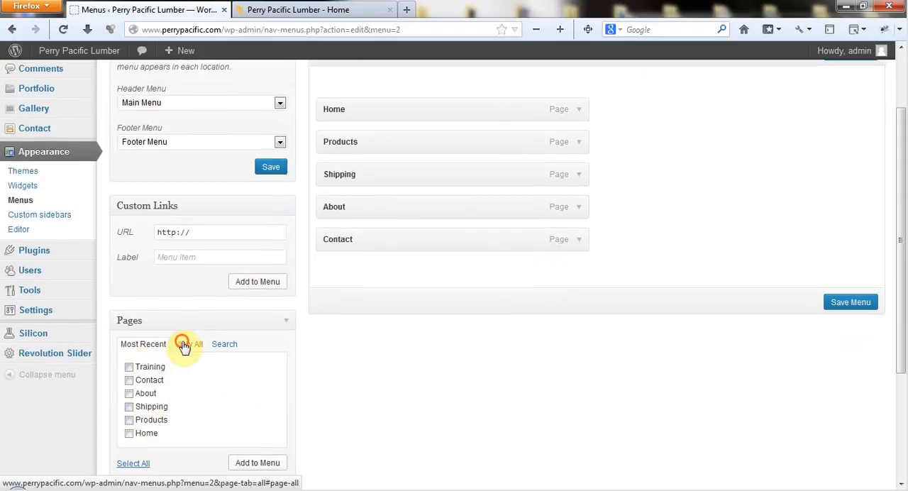
scroll(237, 384, "down", 1)
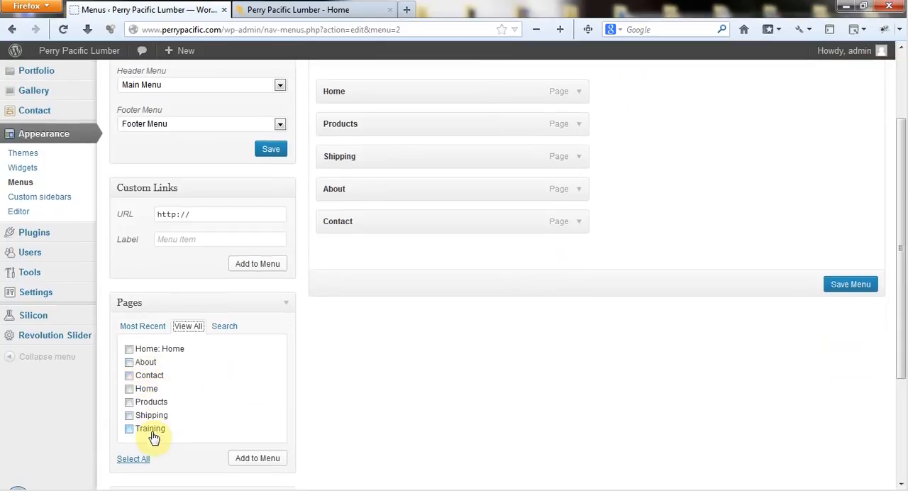
left_click(145, 328)
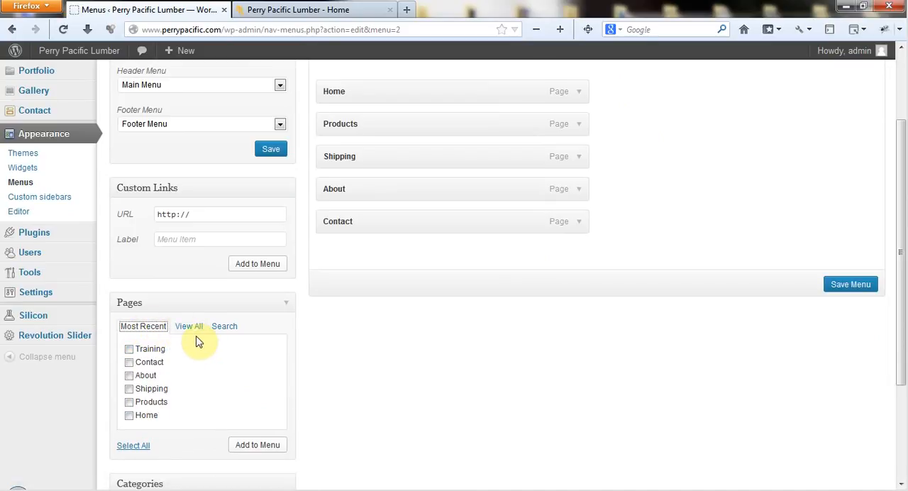
left_click(191, 330)
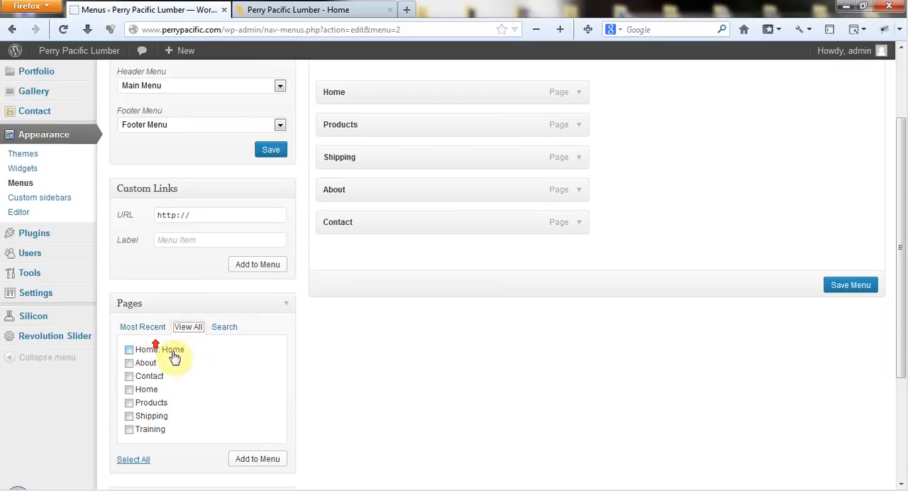
left_click(150, 324)
scroll(150, 324, "up", 1)
left_click(151, 330)
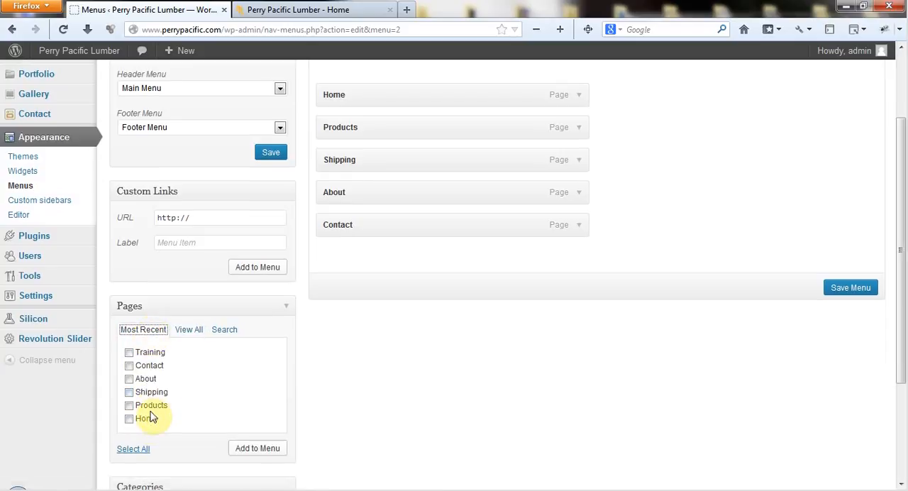
left_click(187, 329)
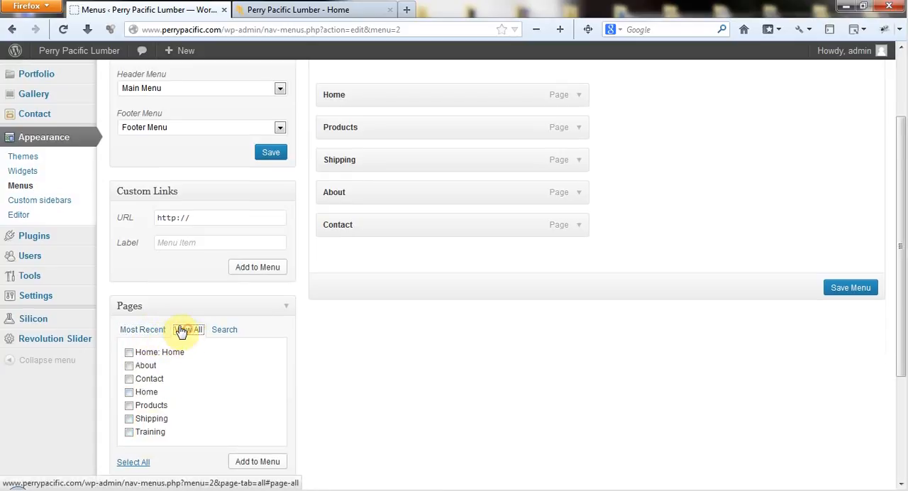
left_click(135, 330)
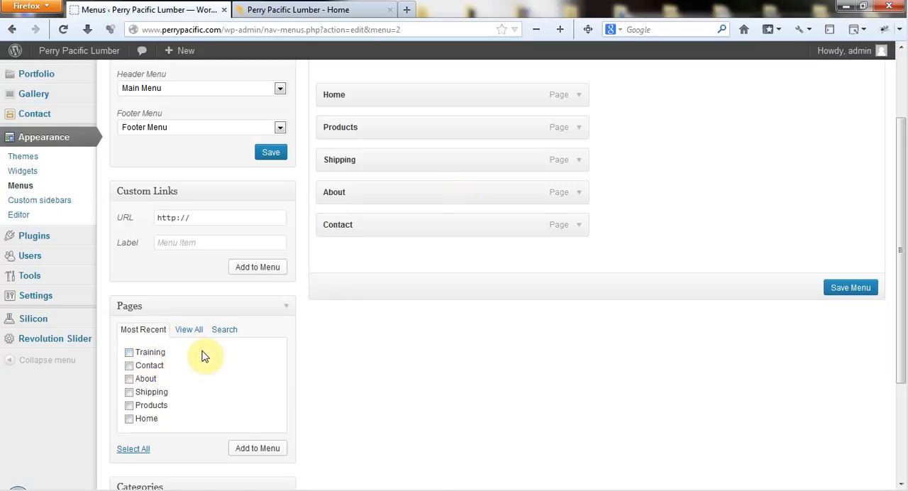
Step: Add the Training page to the Main Menu between Shipping and About, and save the menu
left_click(128, 352)
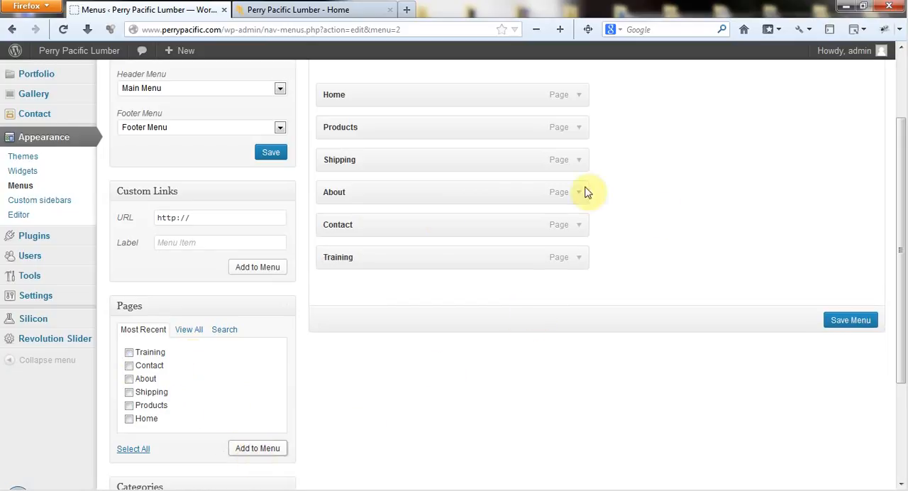
scroll(689, 215, "up", 2)
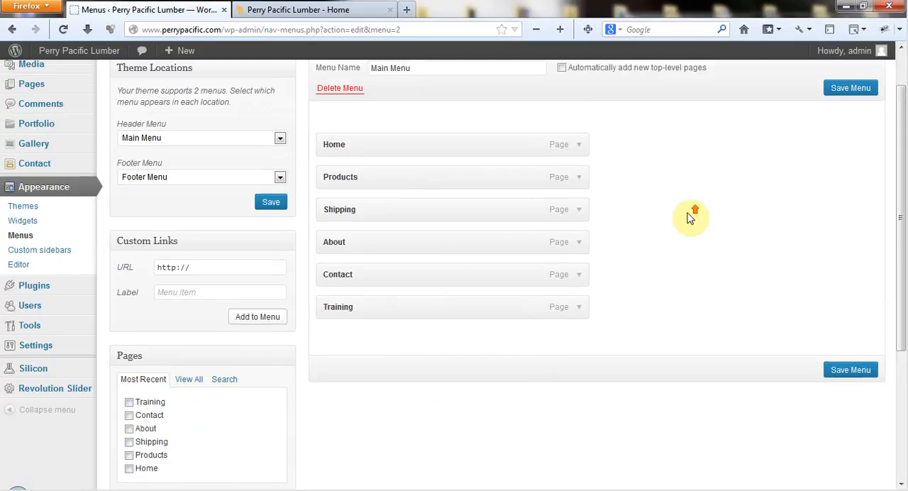
scroll(347, 337, "up", 1)
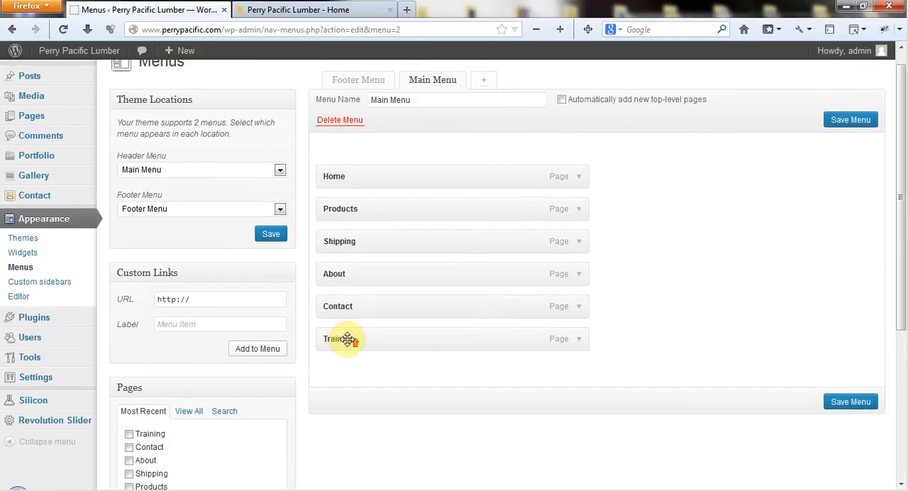
scroll(346, 235, "up", 1)
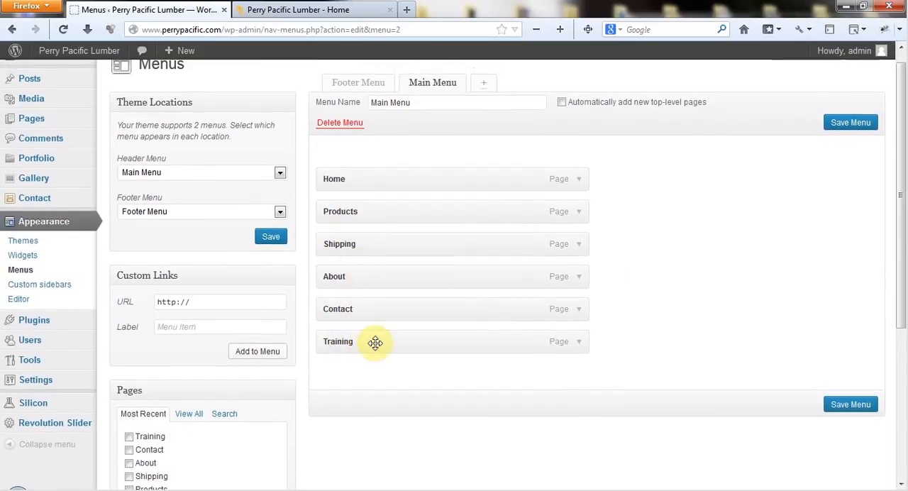
left_click_drag(375, 344, 372, 277)
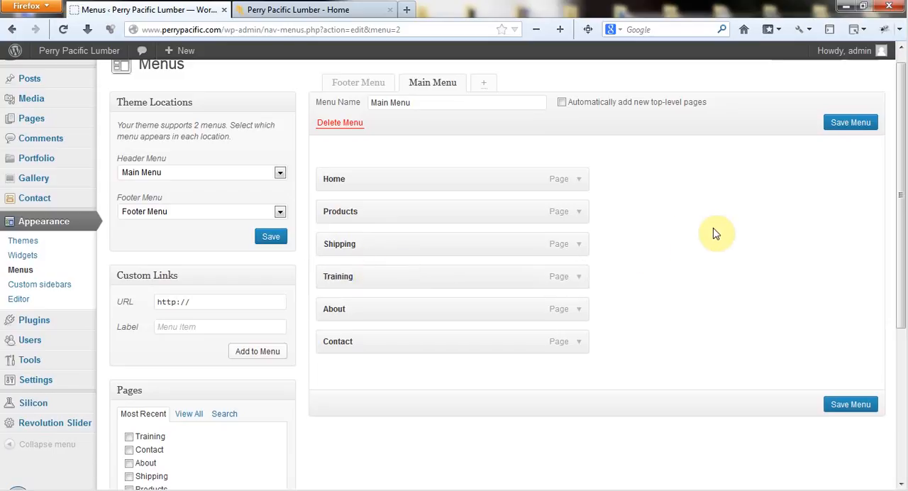
left_click(851, 126)
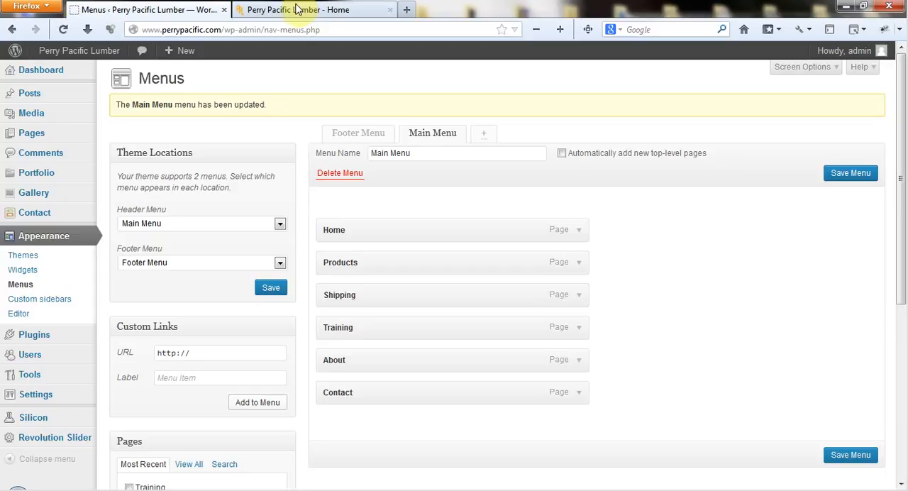
Step: Reload the live home page, check the Training link in the header navigation, and go back to the home page
left_click(297, 9)
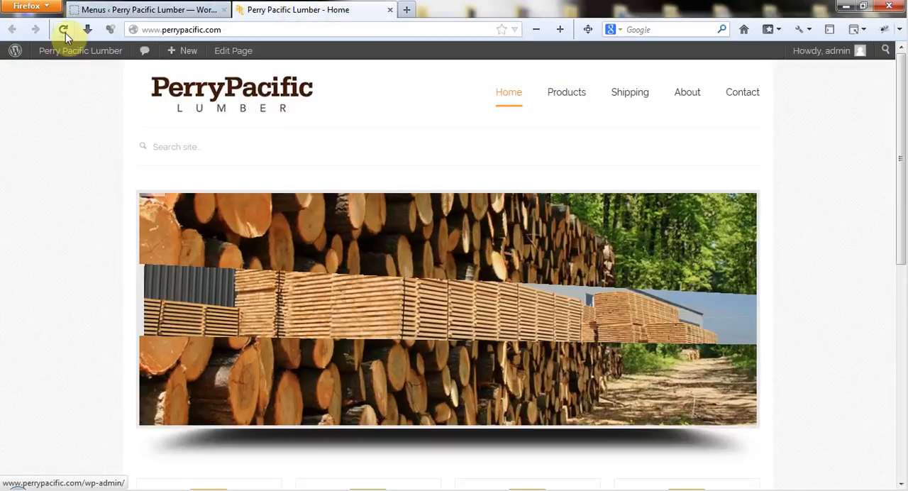
left_click(64, 31)
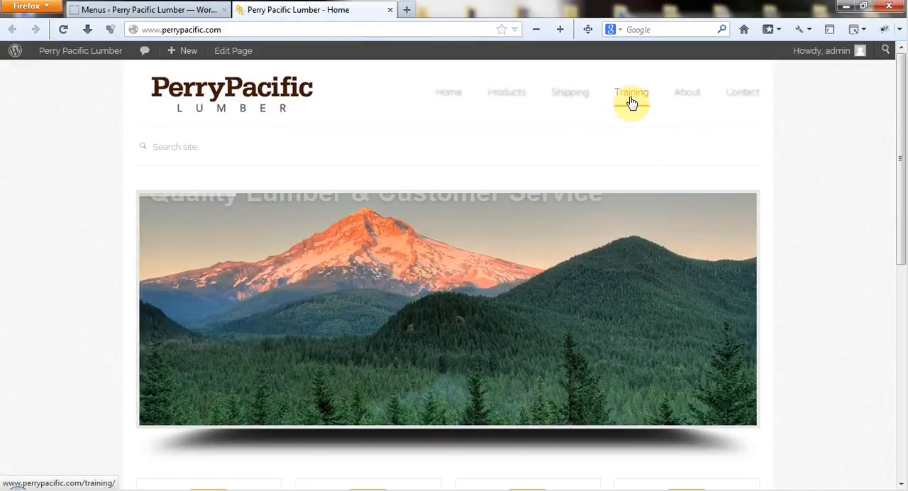
left_click(632, 103)
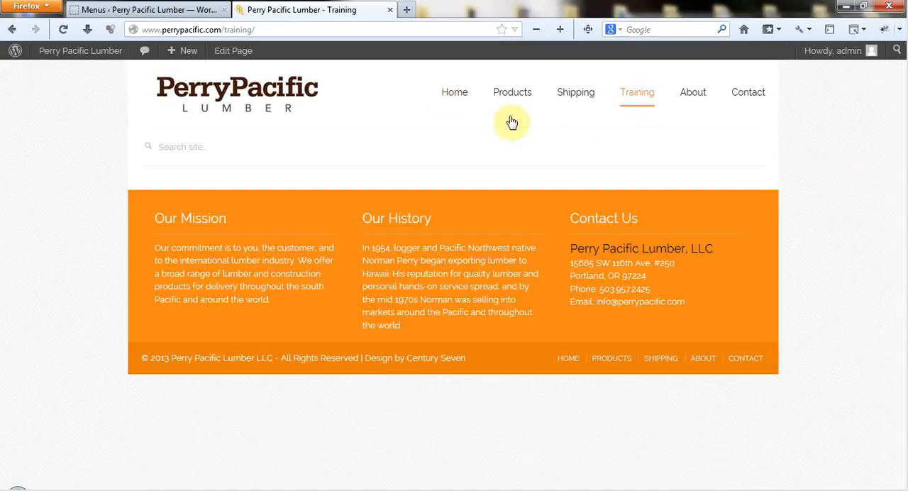
key("alt+Left")
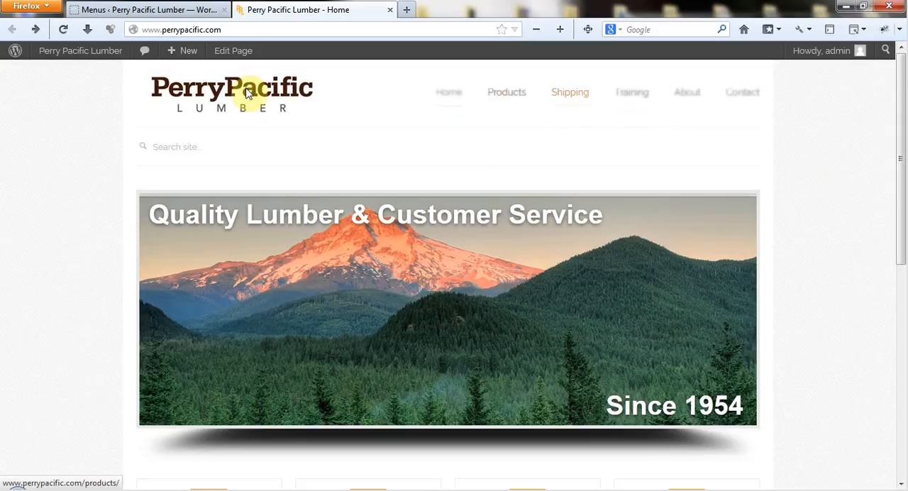
Step: Nest Training as a sub-item under Shipping in the Main Menu and save the menu
left_click(158, 13)
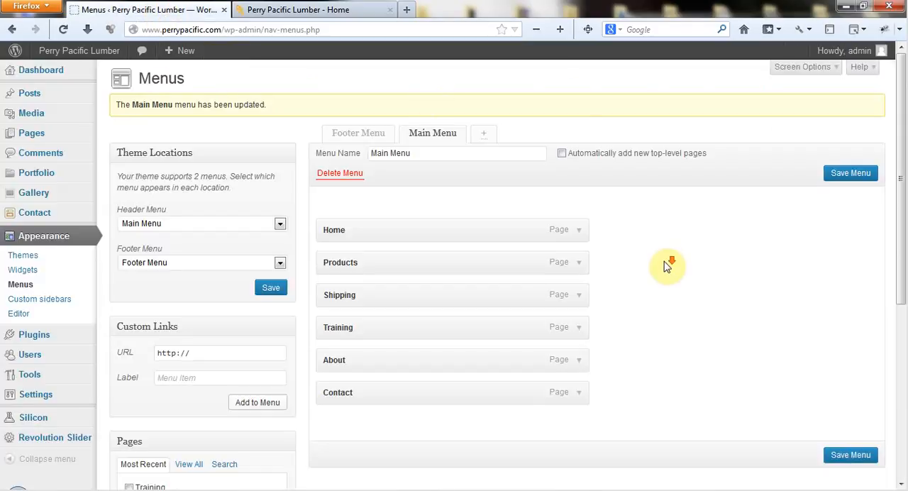
scroll(669, 263, "down", 1)
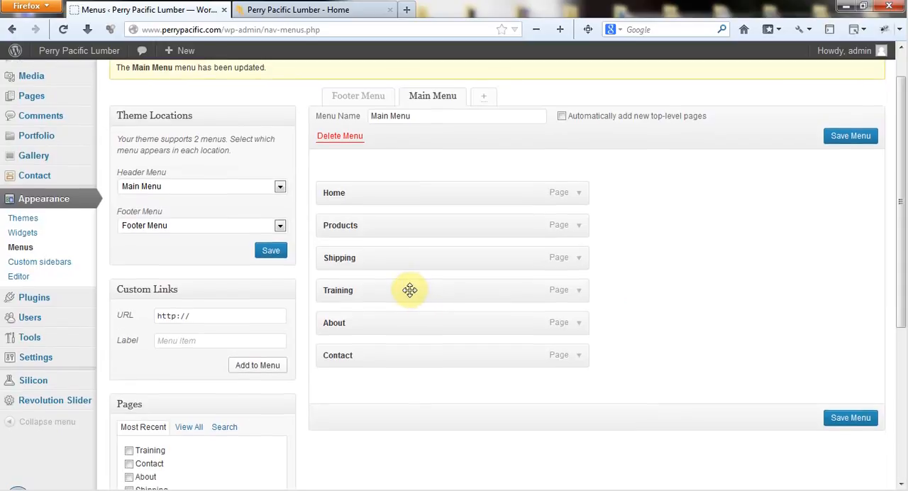
mouse_move(413, 291)
left_mouse_down()
mouse_move(437, 292)
mouse_move(429, 287)
left_mouse_up()
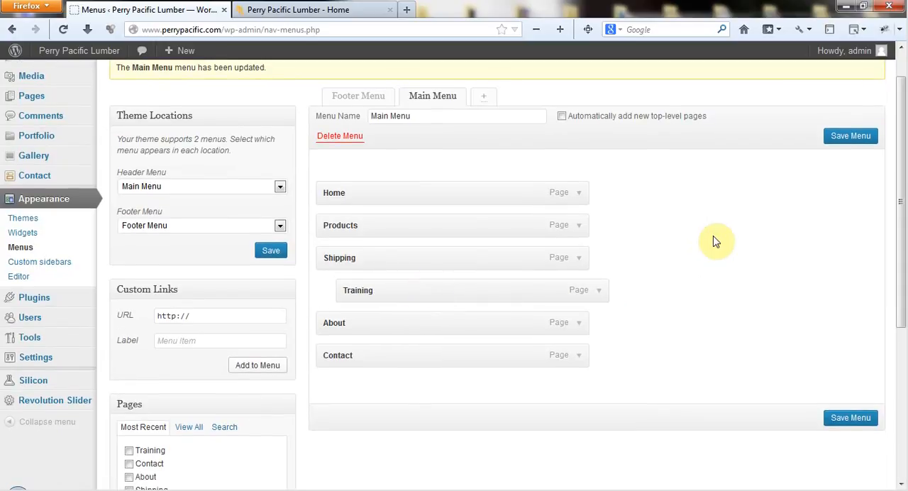
left_click(855, 138)
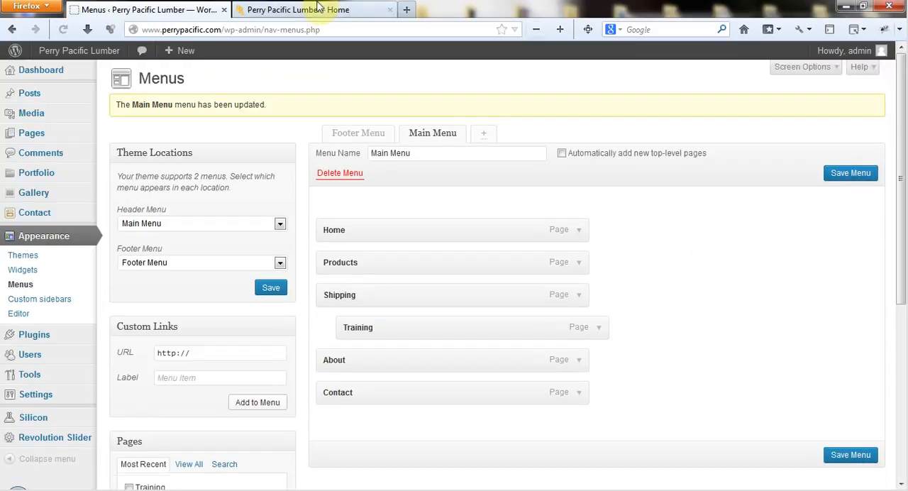
Step: Reload the live home page, check the Training link in the Shipping submenu, and return to the Menus admin page
left_click(318, 9)
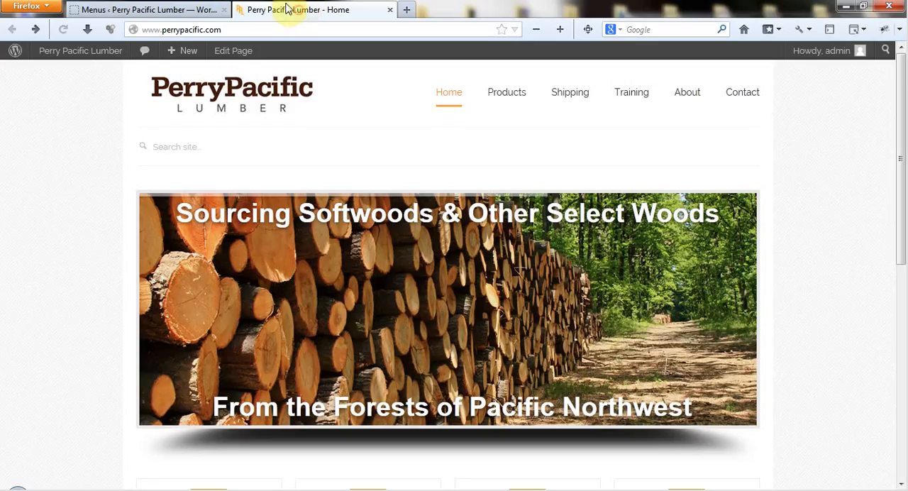
left_click(61, 31)
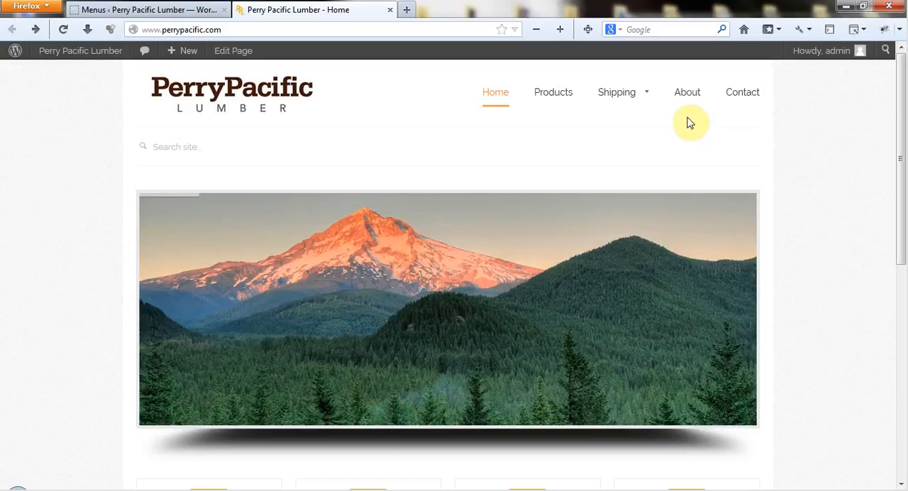
mouse_move(626, 93)
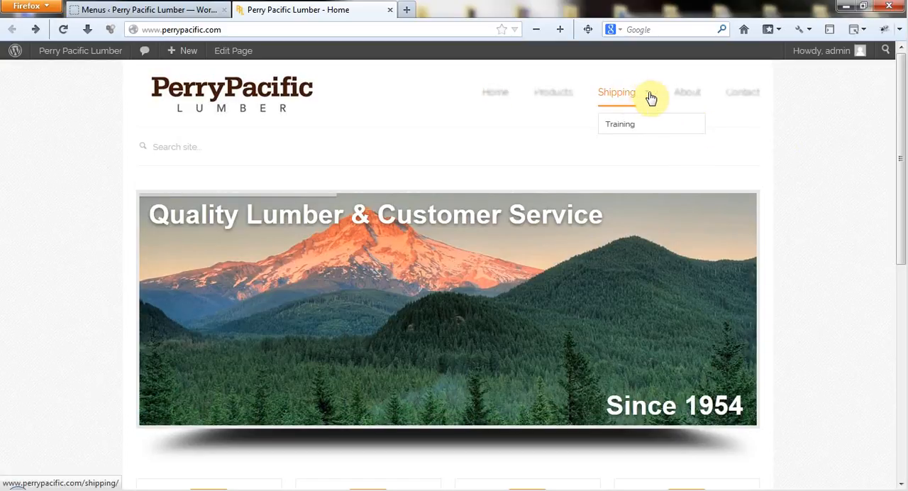
left_click(629, 128)
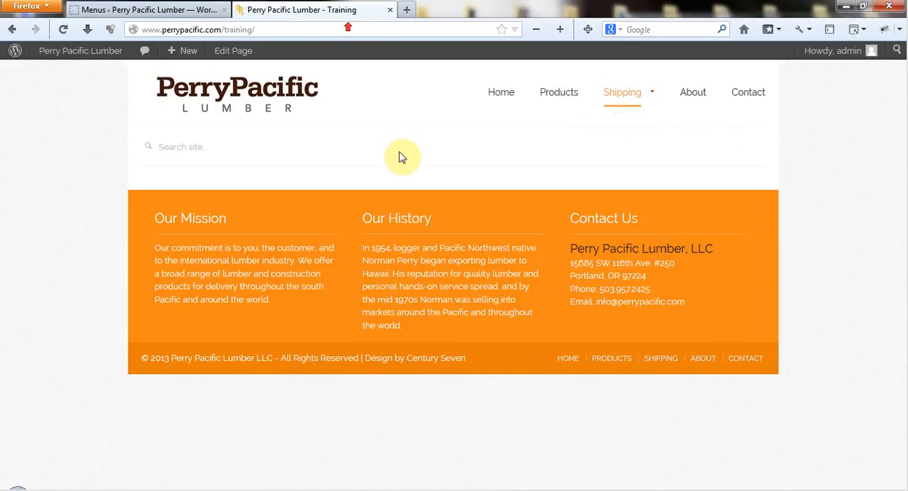
key("alt+Left")
left_click(158, 17)
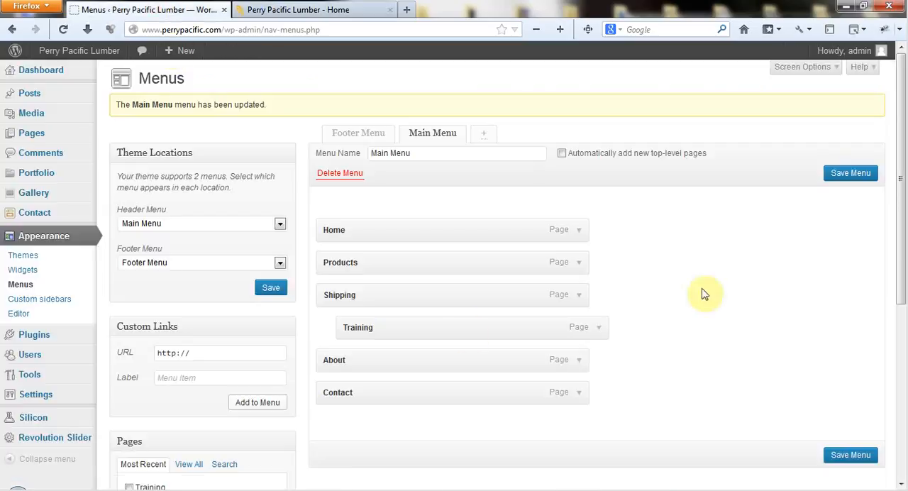
Step: Move Training out of the Shipping submenu to a top-level position between About and Contact in the Main Menu, and save the menu
scroll(703, 284, "down", 1)
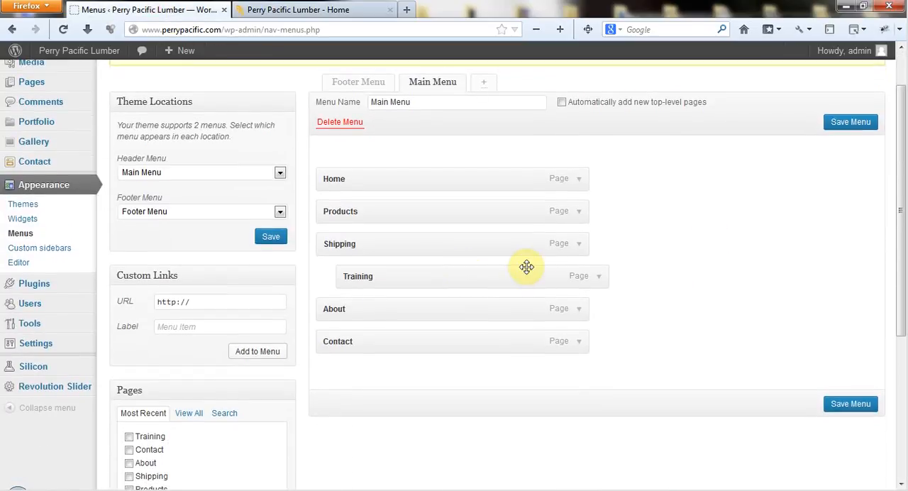
left_click_drag(521, 278, 497, 279)
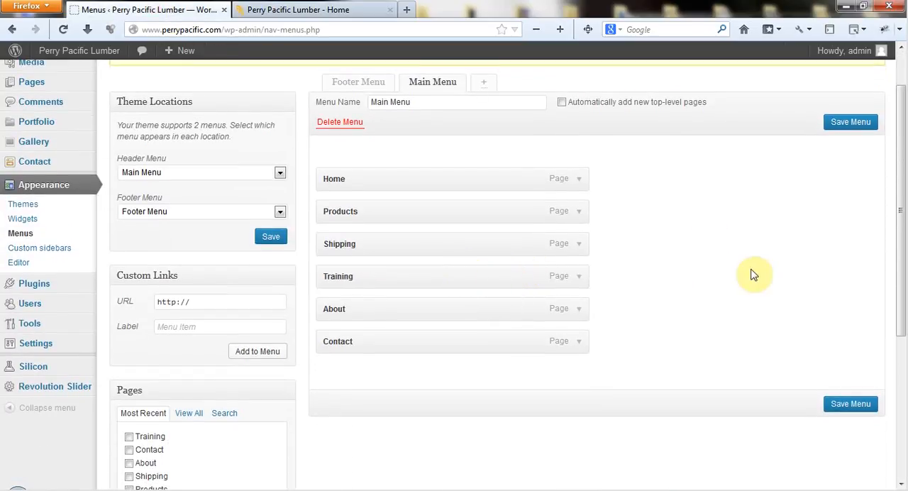
left_click_drag(438, 286, 435, 309)
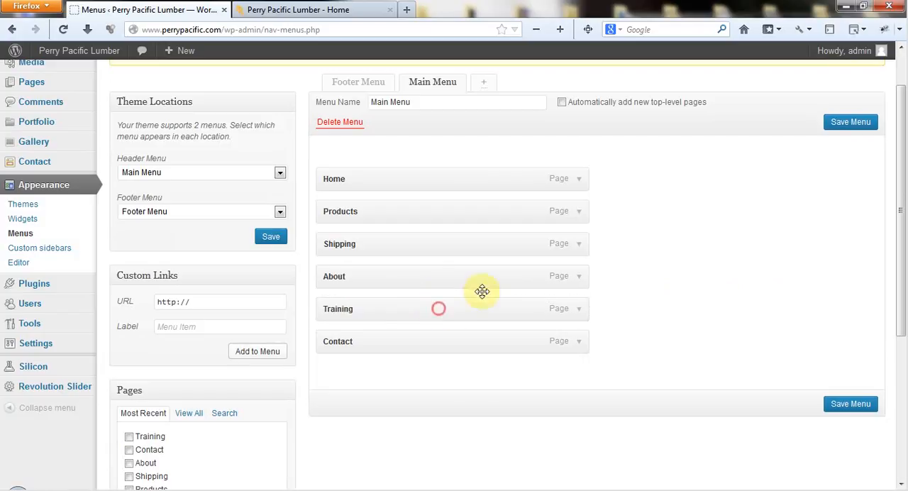
left_click(843, 123)
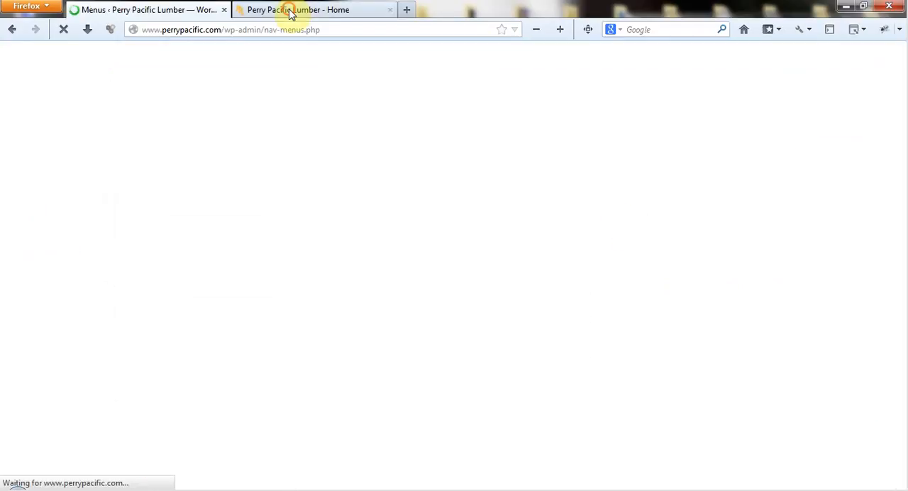
Step: Reload the live home page, check Training's position in the header navigation, and return to the Menus admin page
left_click(290, 10)
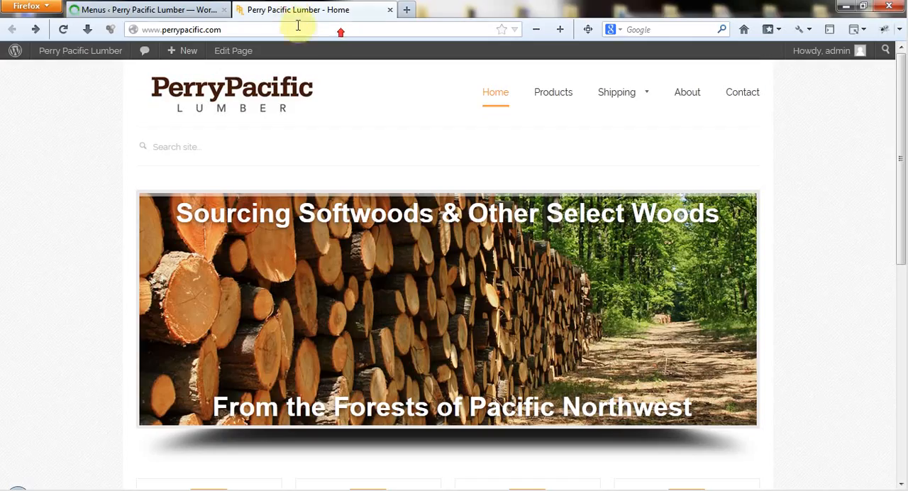
left_click(63, 29)
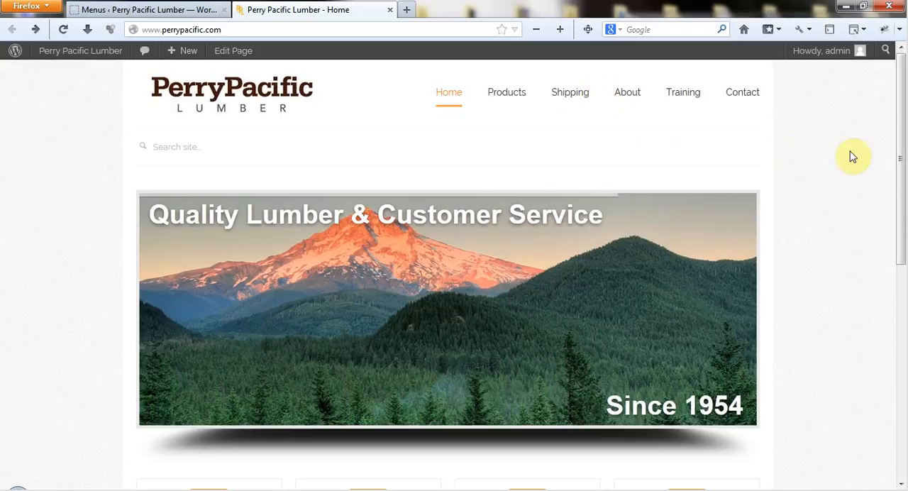
left_click(133, 11)
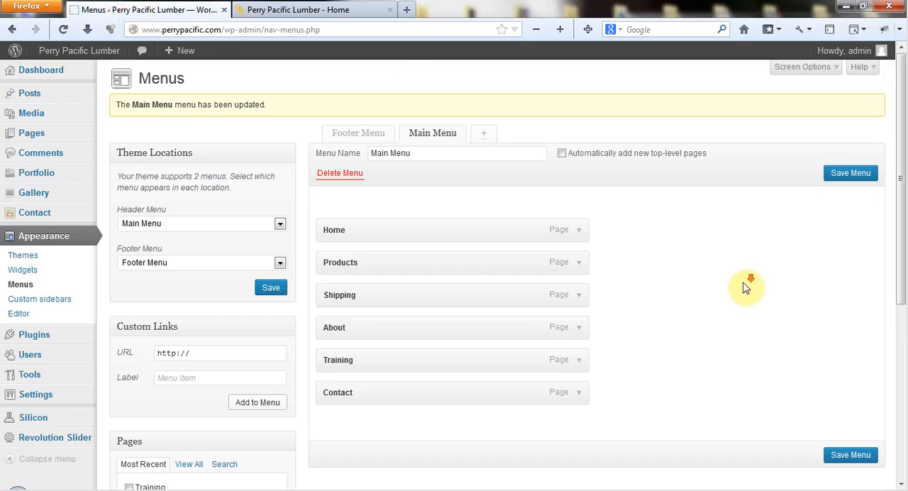
Step: Expand the Training item in the Main Menu and examine its Navigation Label and Title Attribute fields and its item options
scroll(745, 287, "down", 1)
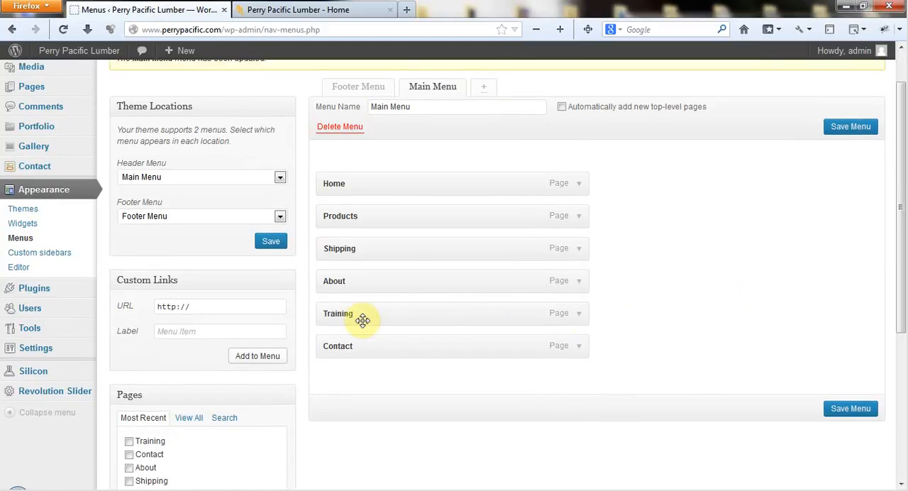
left_click(579, 314)
scroll(635, 268, "down", 1)
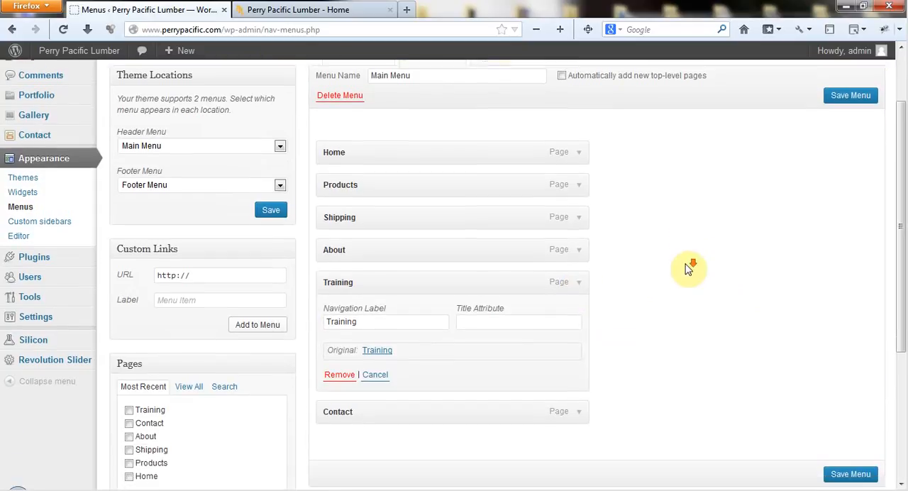
scroll(686, 268, "down", 1)
left_click(411, 292)
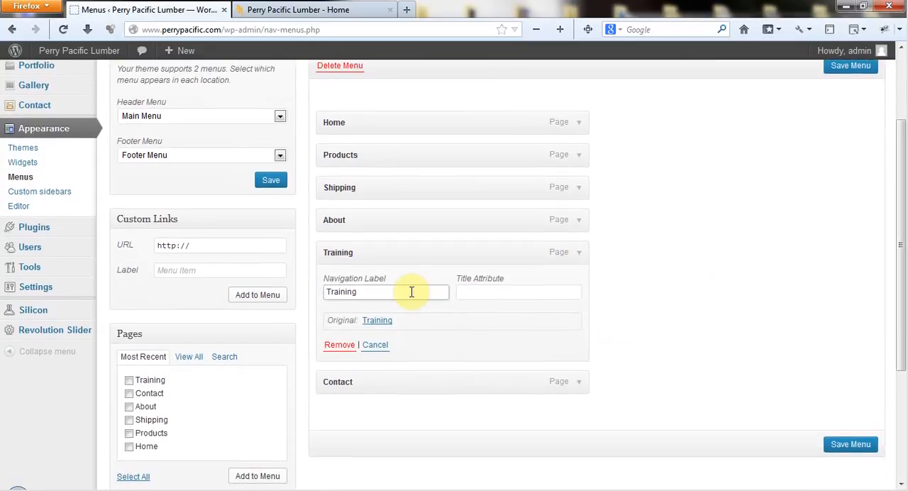
left_click(485, 295)
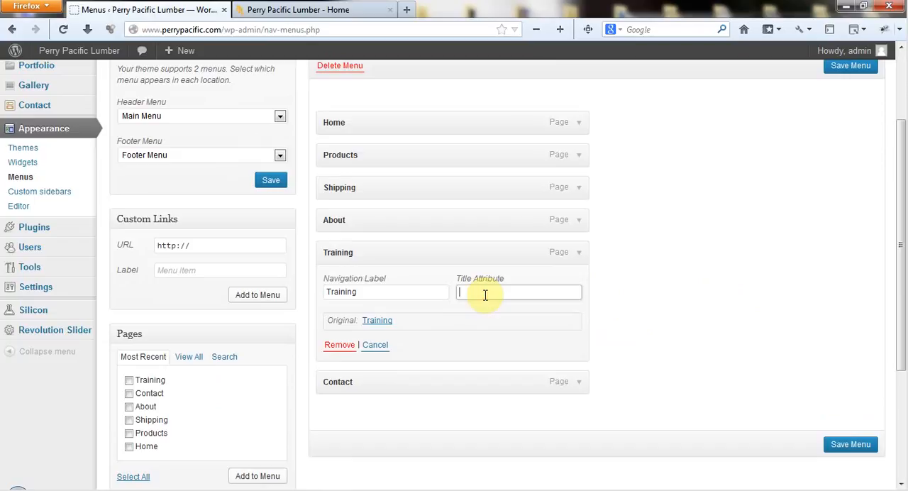
left_click(404, 292)
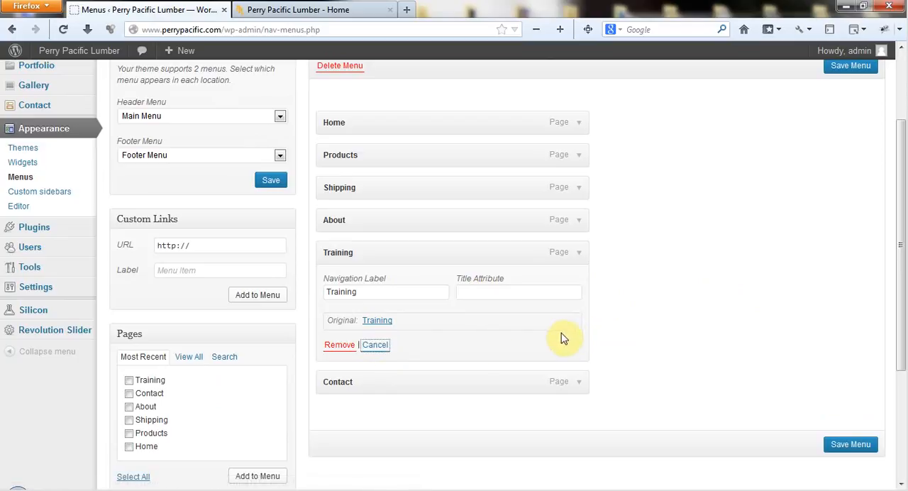
left_click(493, 294)
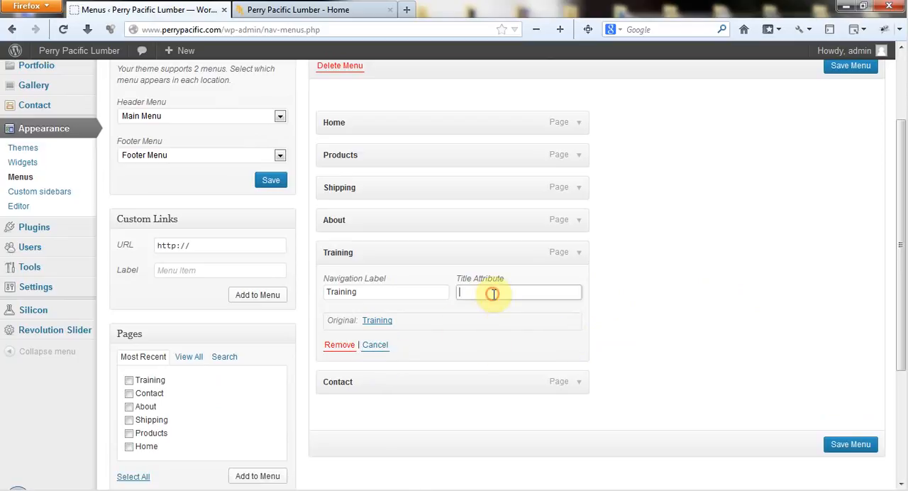
left_click(383, 345)
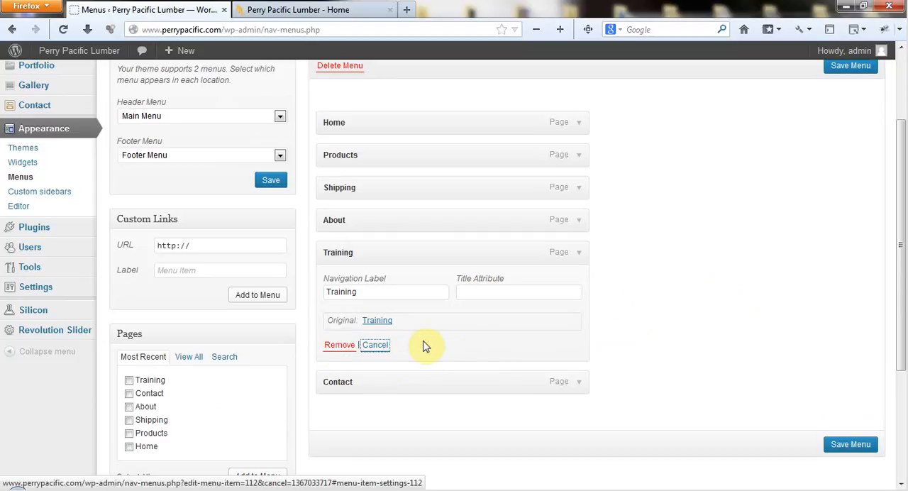
Step: Remove the Training item from the Main Menu and save the menu
left_click(337, 346)
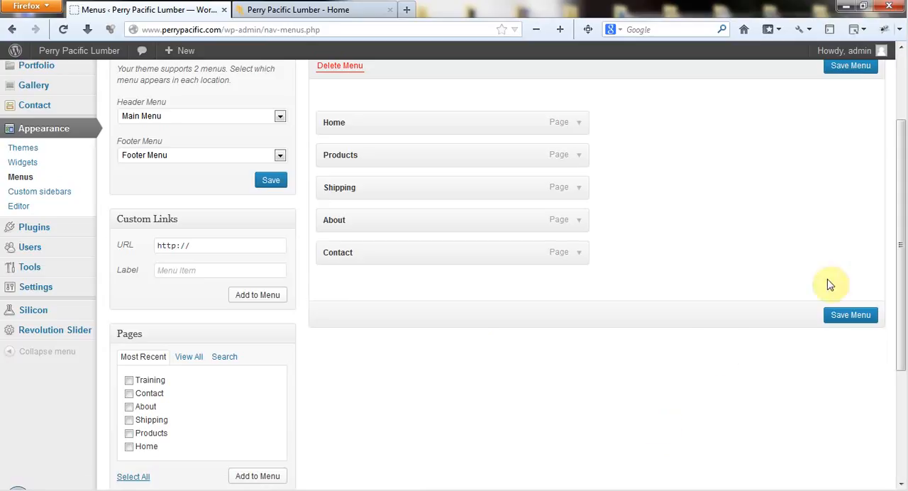
left_click(851, 315)
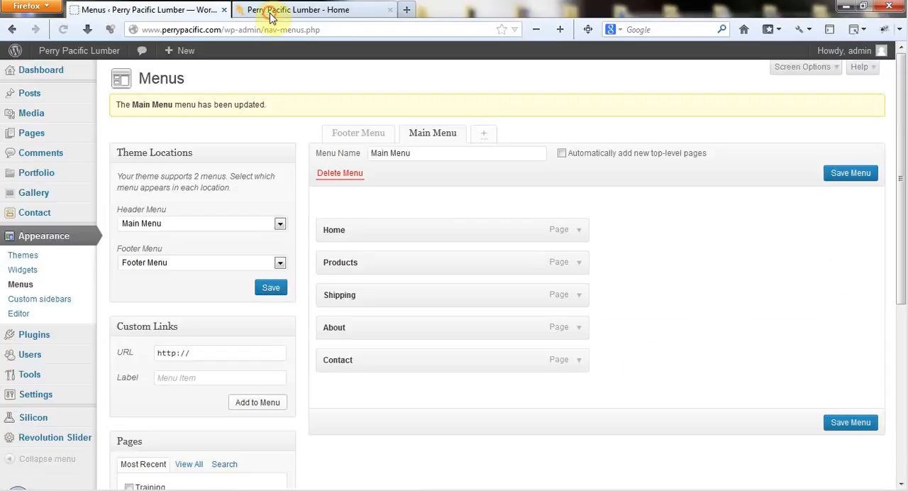
Step: Reload the live home page, check the header navigation for the Training removal, and return to the Menus admin page
left_click(271, 12)
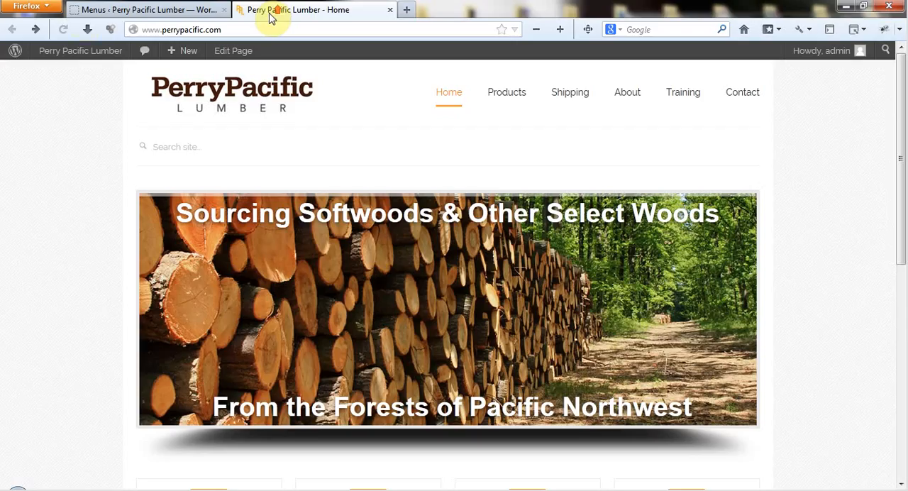
left_click(64, 29)
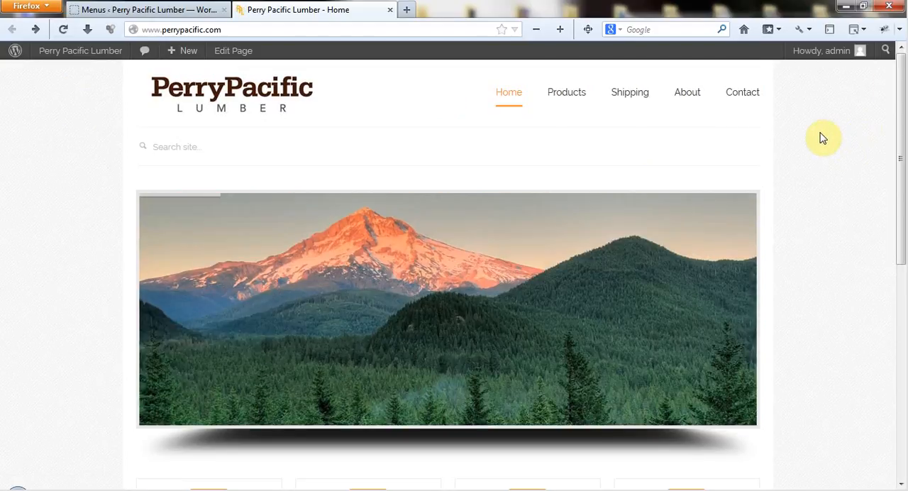
left_click(150, 14)
scroll(701, 264, "down", 2)
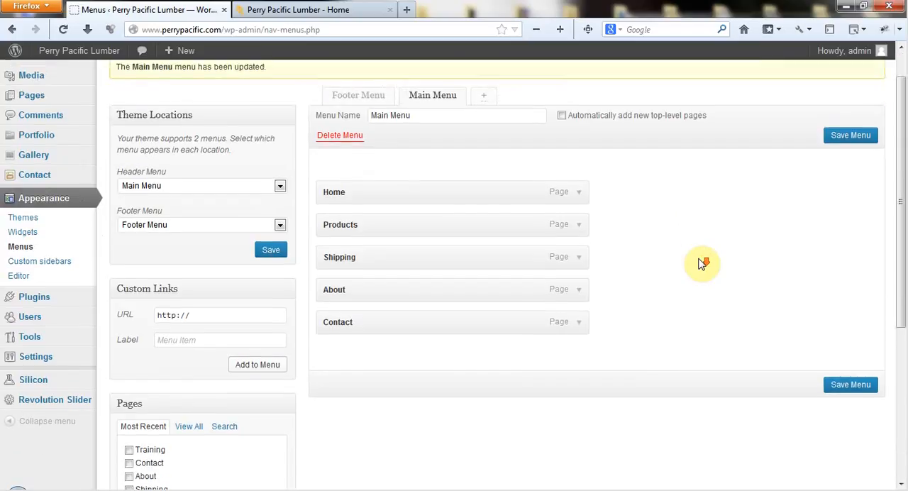
scroll(701, 264, "up", 2)
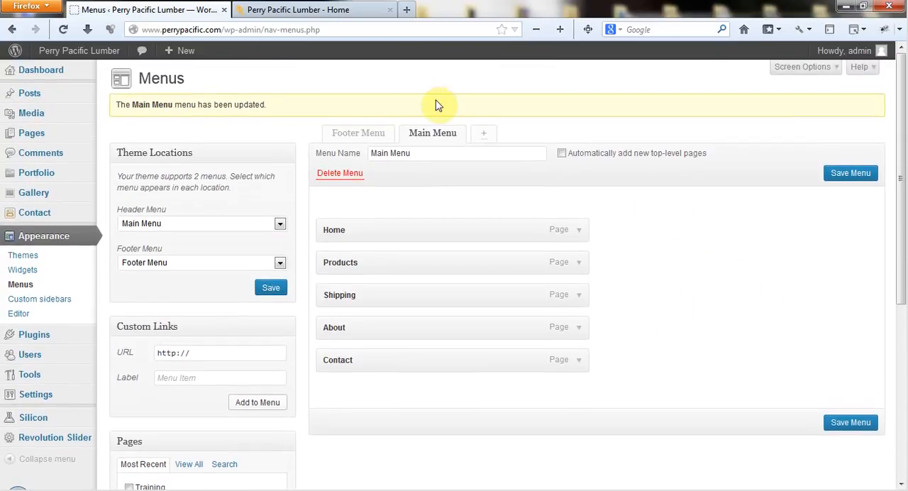
Step: Open the Footer Menu for editing and add the Training page to it
left_click(352, 133)
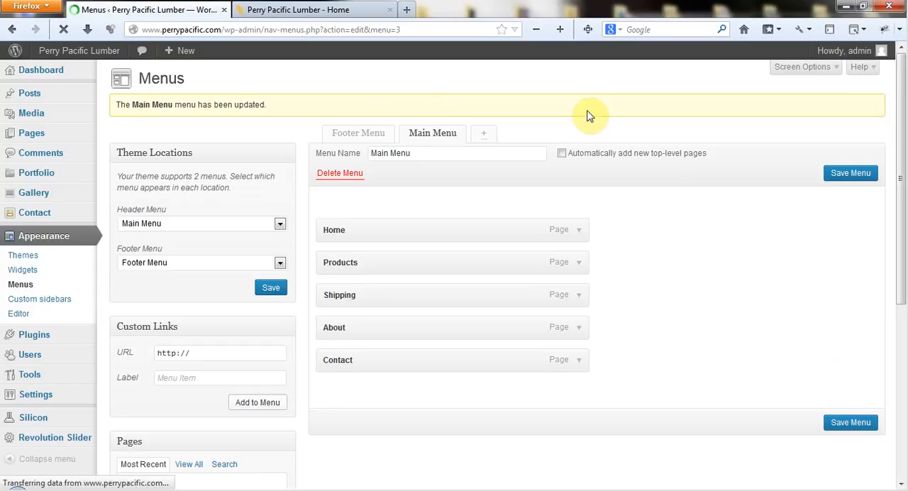
scroll(311, 204, "down", 3)
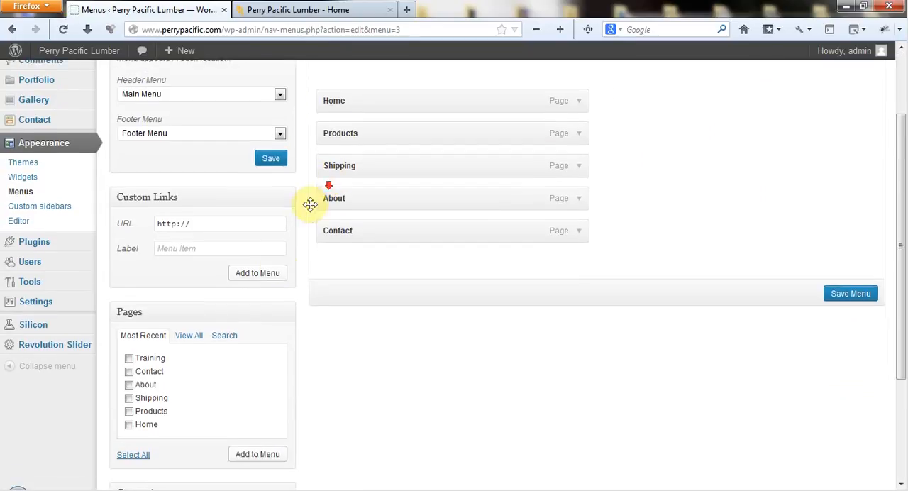
left_click(129, 338)
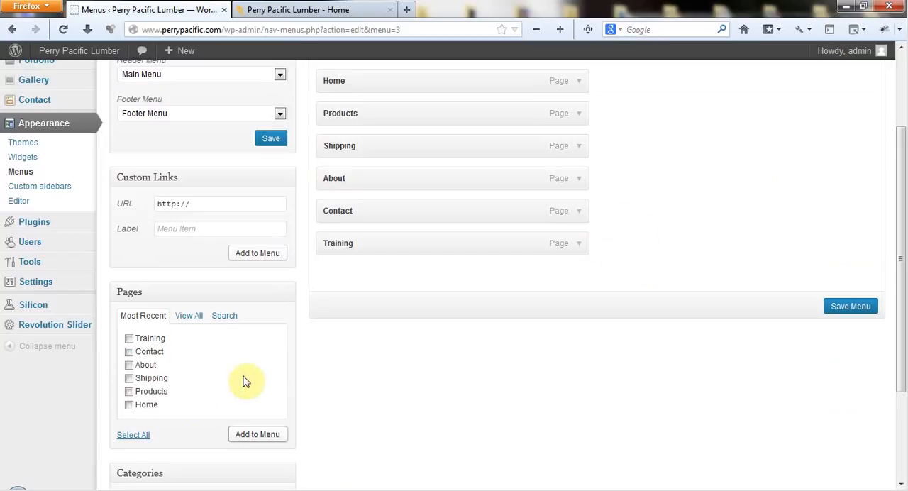
Step: Add the About and Shipping pages to the Footer Menu as sub-items under Training, and save the menu
left_click(129, 378)
left_click(129, 365)
left_click(257, 435)
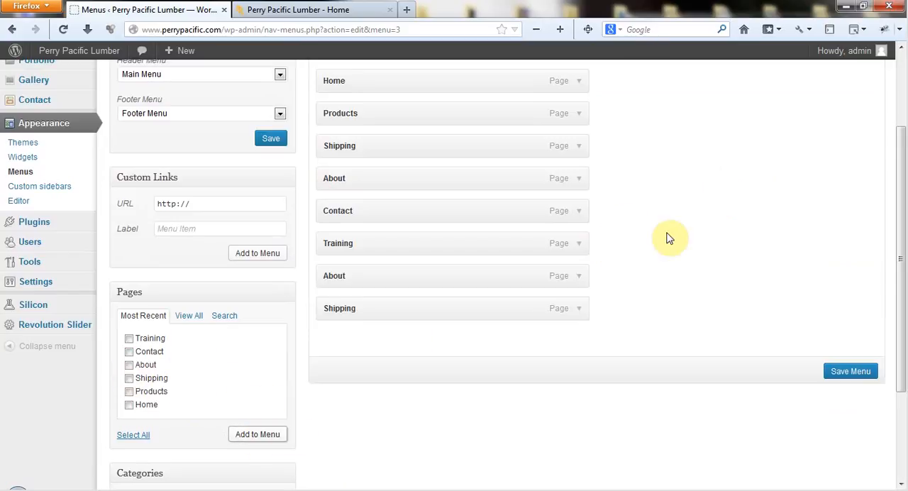
left_click_drag(515, 285, 548, 308)
left_click(846, 372)
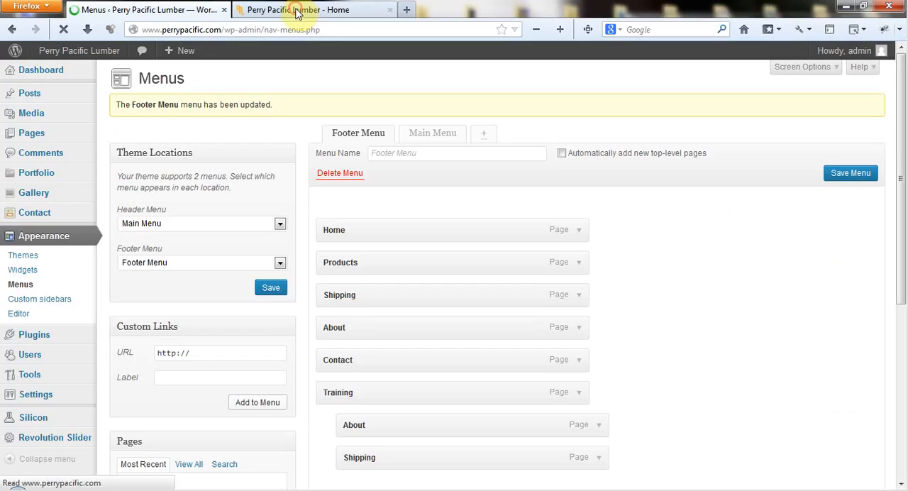
Step: Reload the live home page, check the Training link in the footer navigation, and return to the Menus admin page
left_click(302, 10)
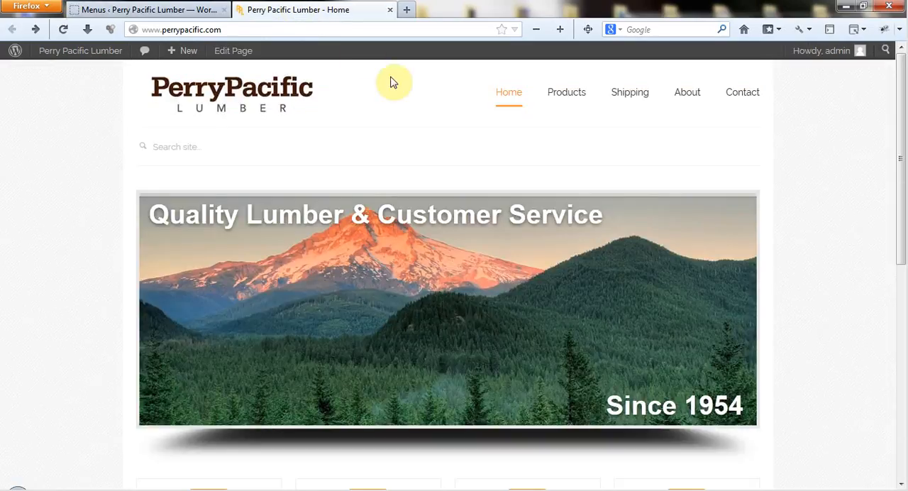
left_click(62, 29)
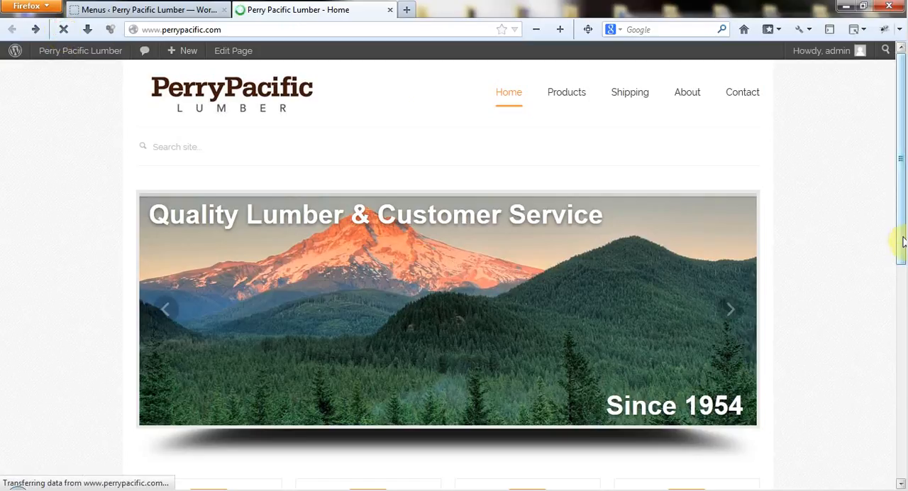
scroll(864, 305, "down", 10)
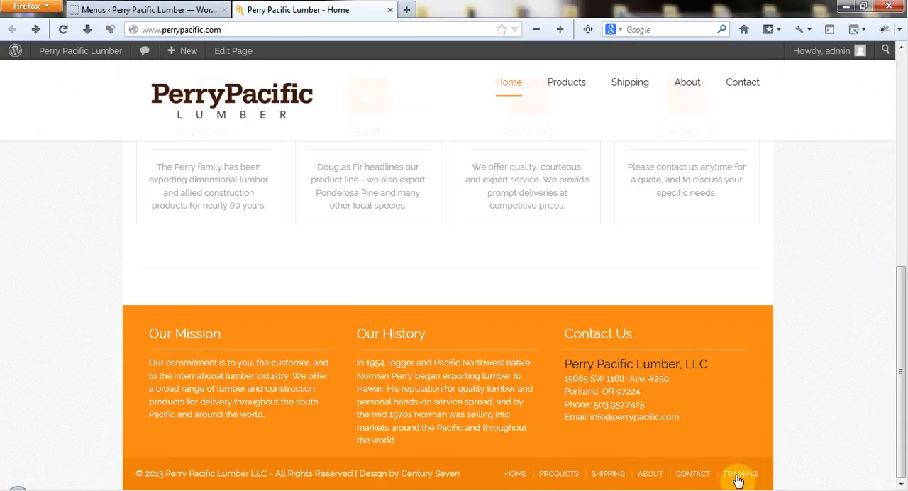
left_click(142, 9)
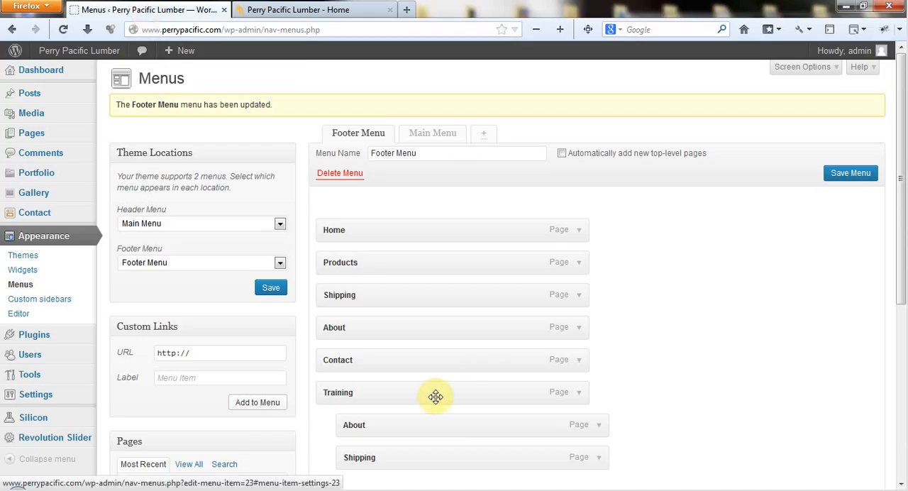
Step: Follow the Training link in the live site's footer, go back to the home page, and return to the Menus admin page
left_click(281, 7)
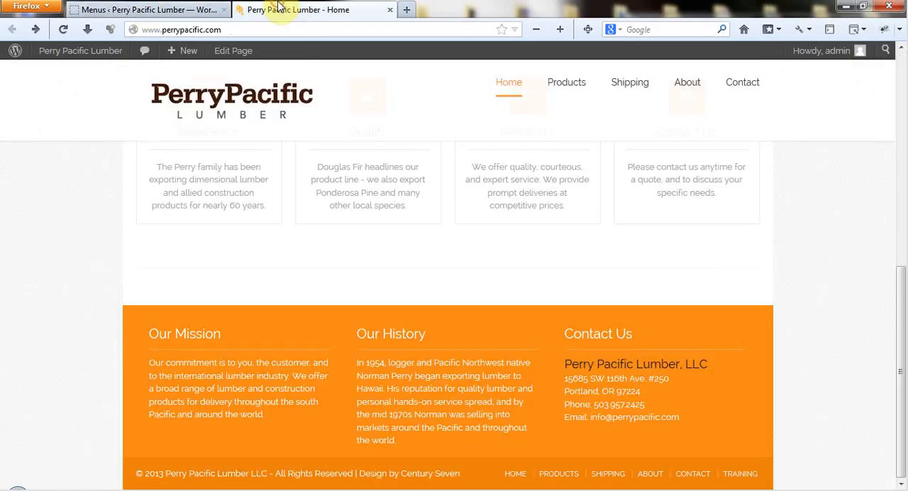
left_click(733, 475)
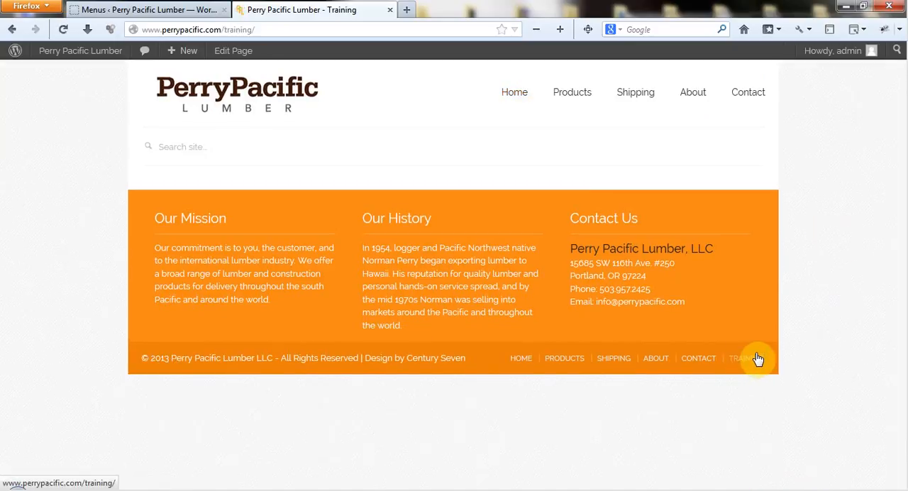
key("alt+Left")
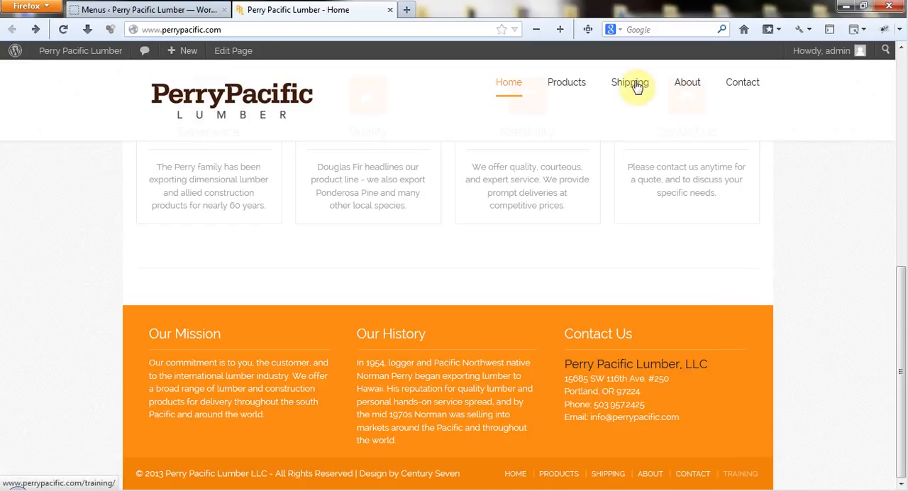
left_click(142, 10)
Step: Remove the About sub-item under Training from the Footer Menu
scroll(667, 333, "down", 2)
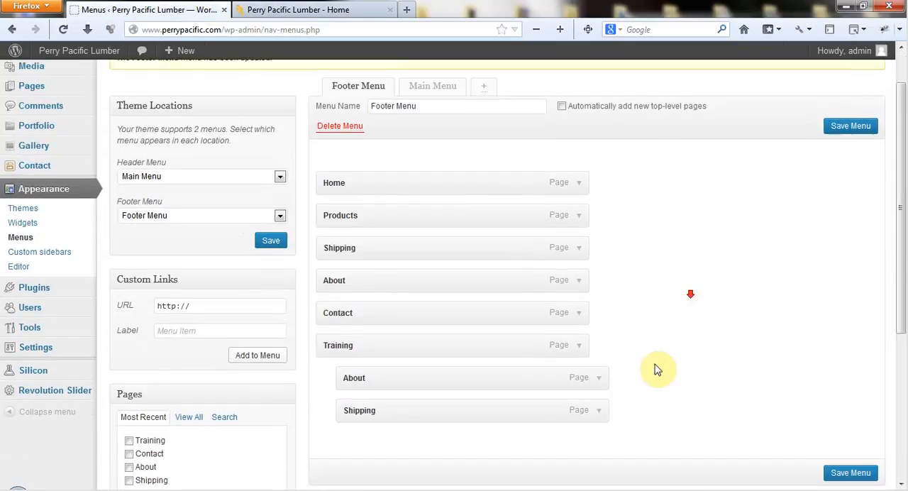
left_click(599, 354)
left_click(374, 446)
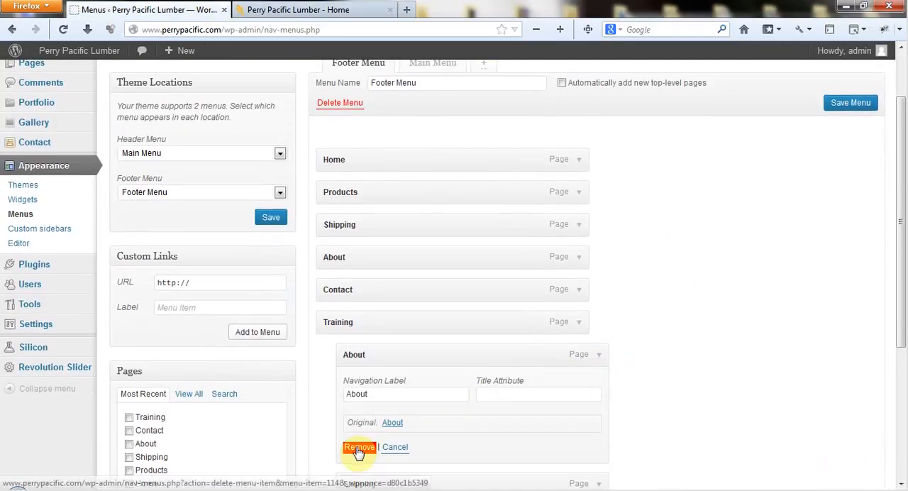
scroll(669, 265, "down", 2)
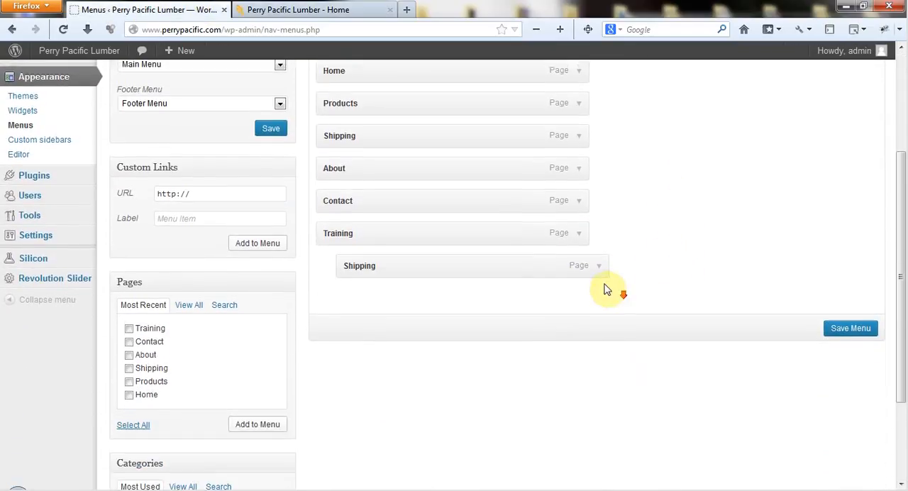
Step: Remove the Shipping sub-item and its parent Training item from the Footer Menu, and save the menu
left_click(599, 261)
left_click(360, 353)
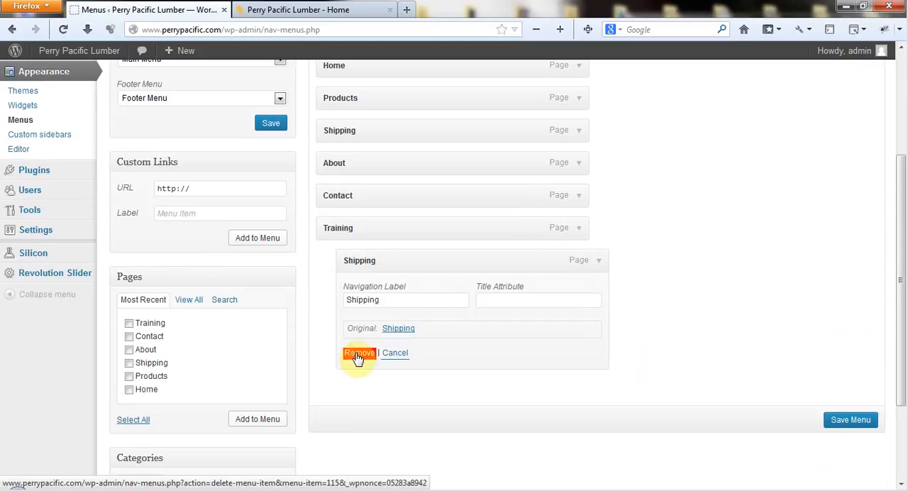
left_click(579, 234)
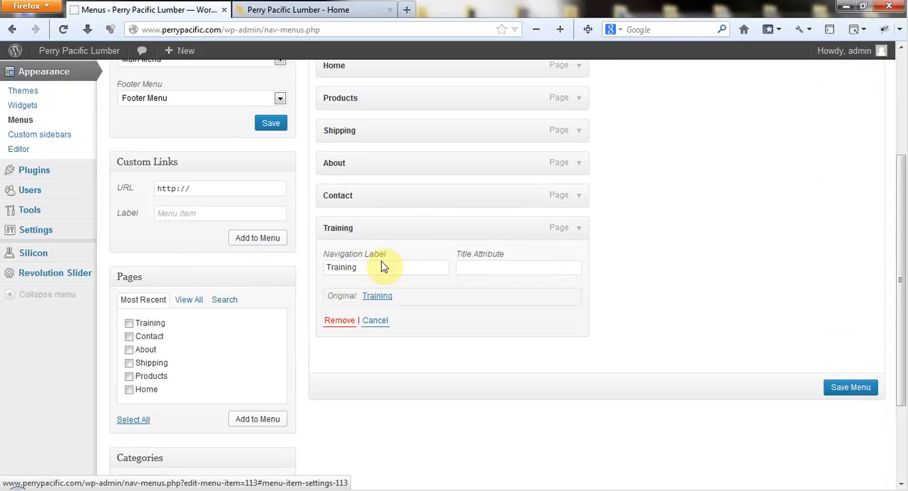
left_click(337, 324)
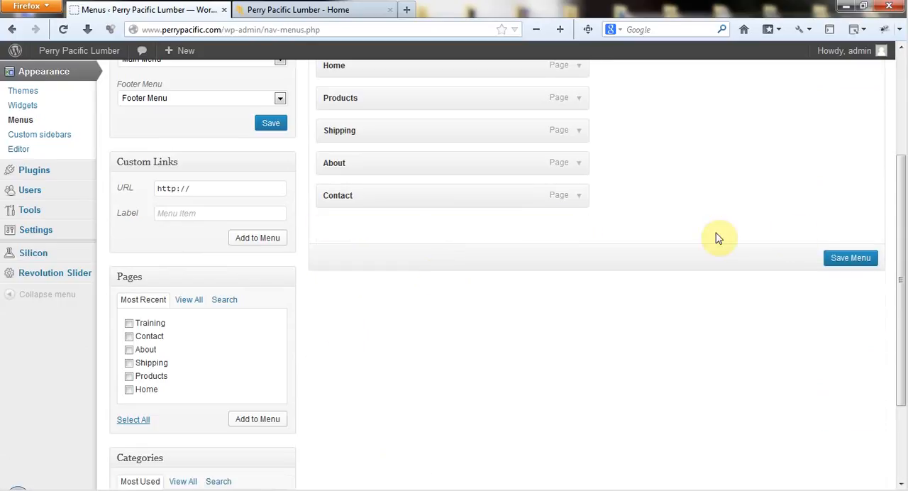
left_click(844, 259)
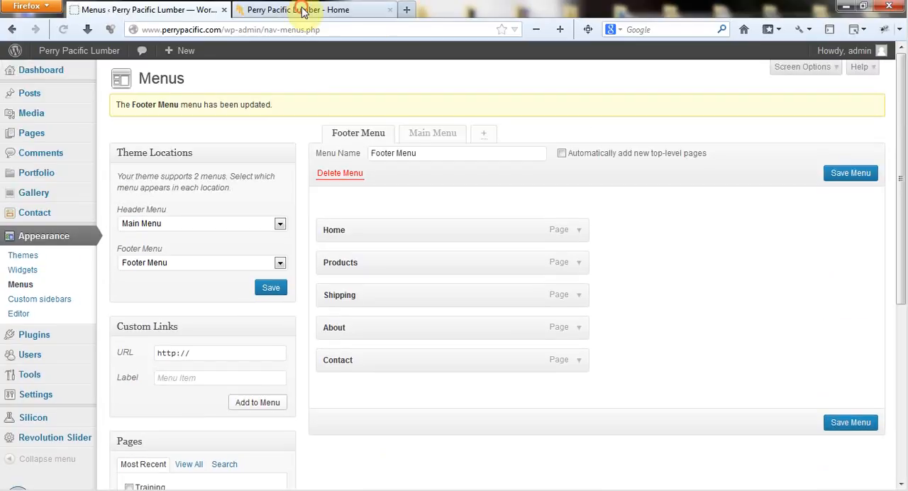
Step: Reload the live home page and check the links in its header and footer navigation
left_click(302, 15)
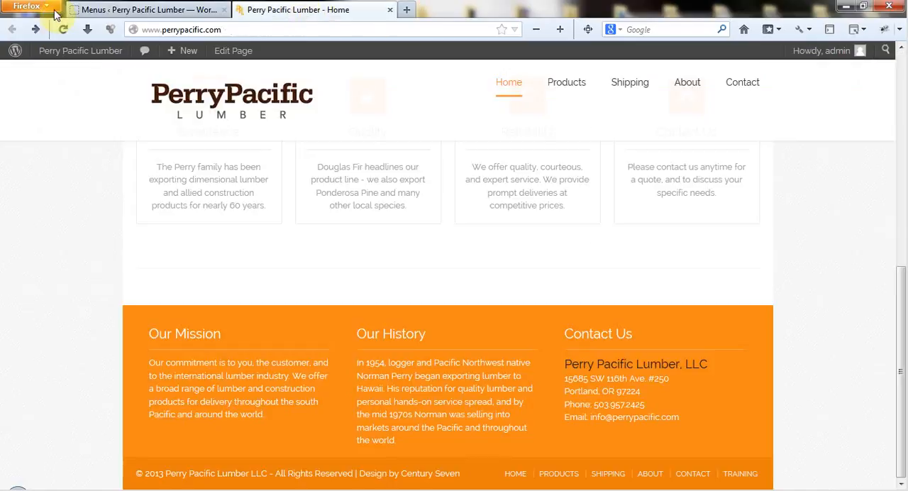
left_click(61, 28)
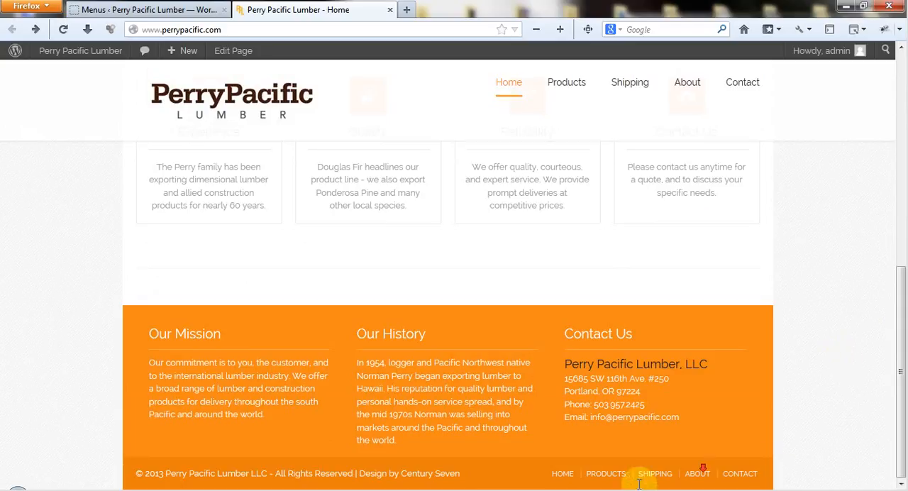
scroll(862, 196, "up", 6)
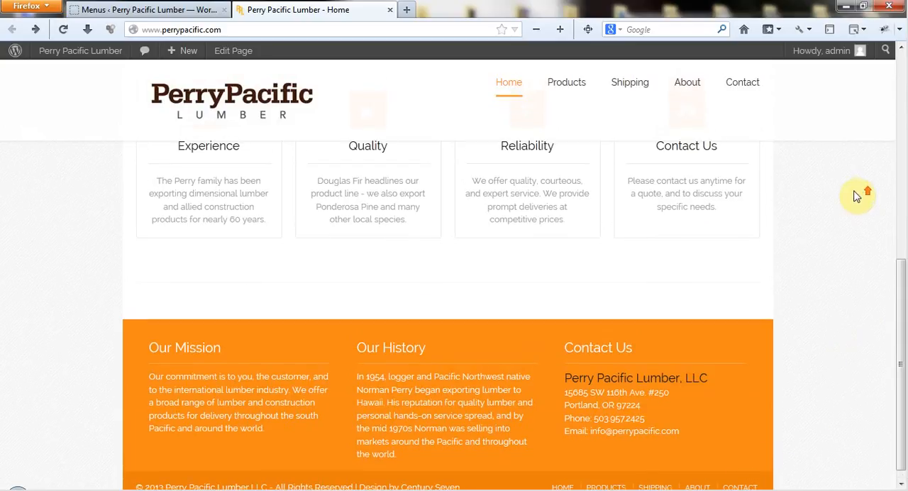
scroll(857, 196, "up", 1)
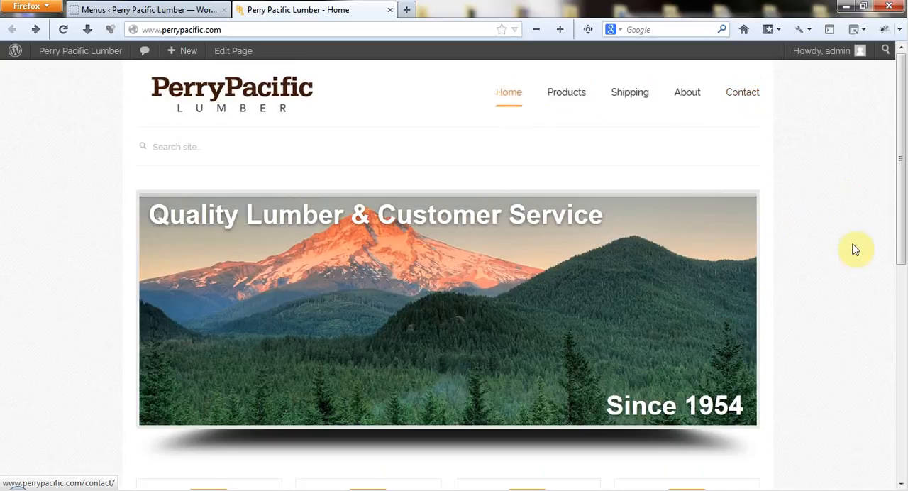
scroll(828, 324, "down", 5)
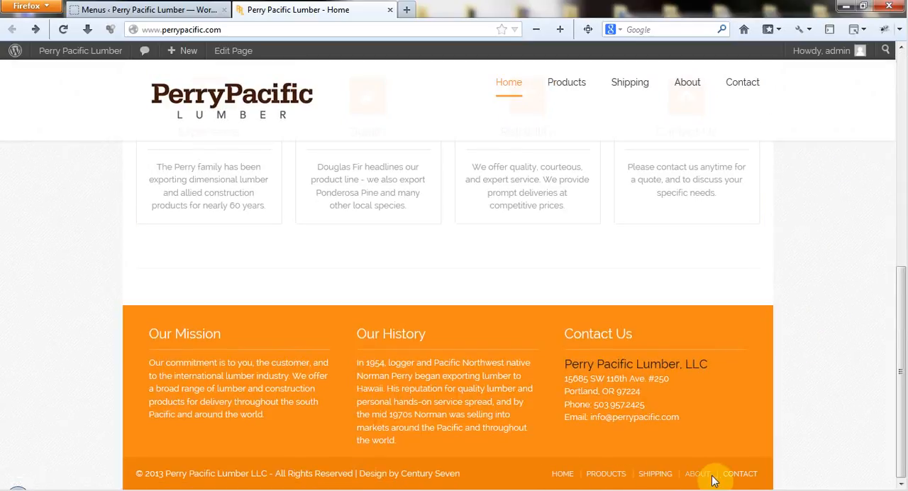
scroll(846, 310, "up", 5)
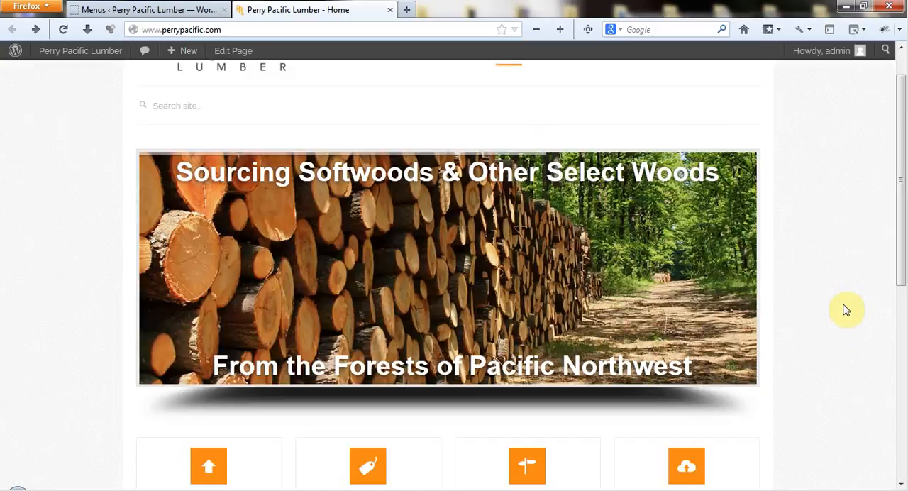
scroll(836, 71, "up", 1)
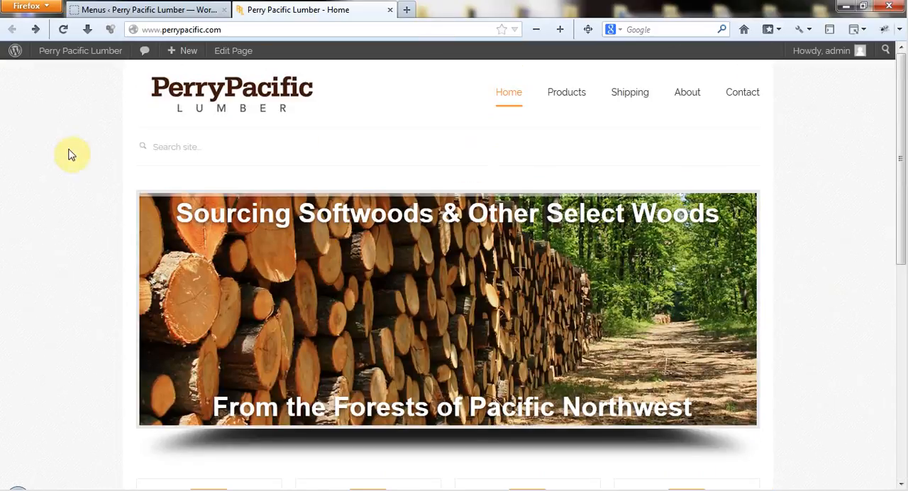
scroll(36, 419, "down", 5)
scroll(29, 421, "up", 4)
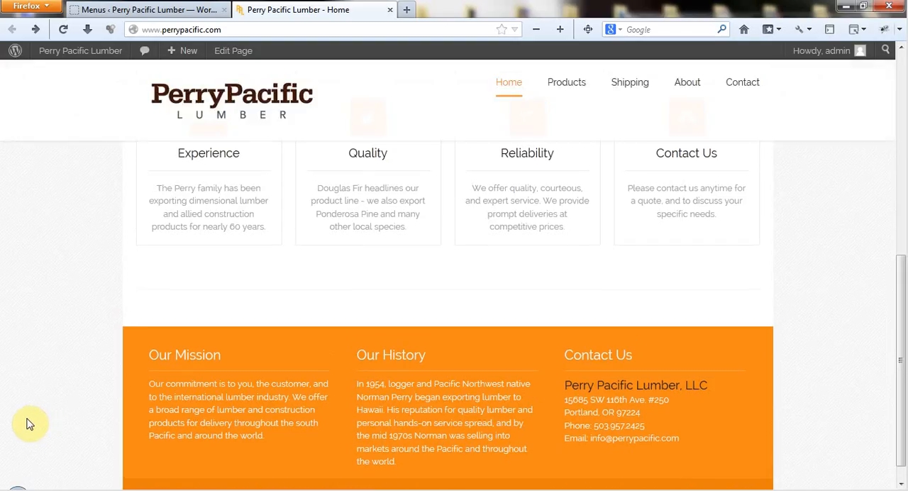
scroll(12, 184, "up", 2)
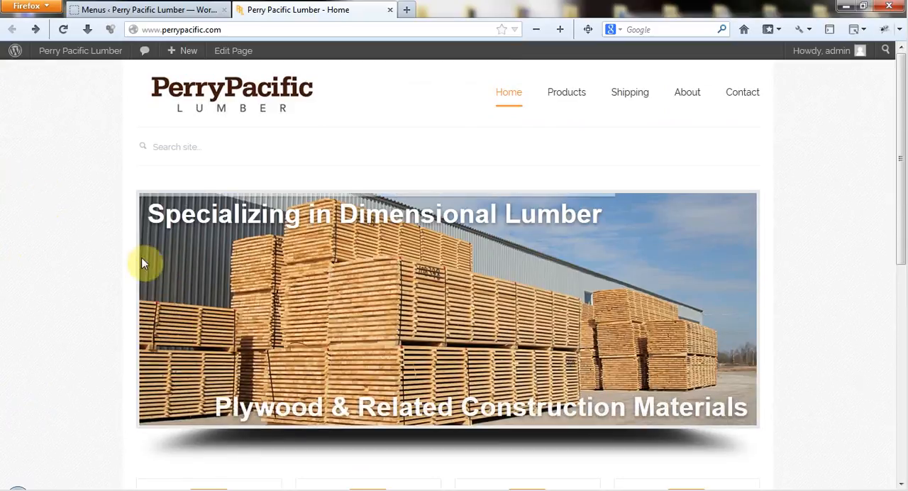
left_click(414, 490)
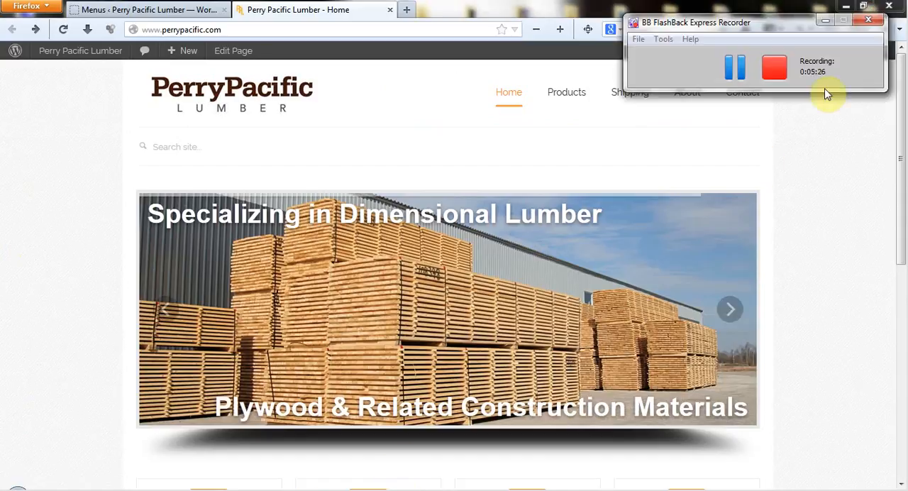